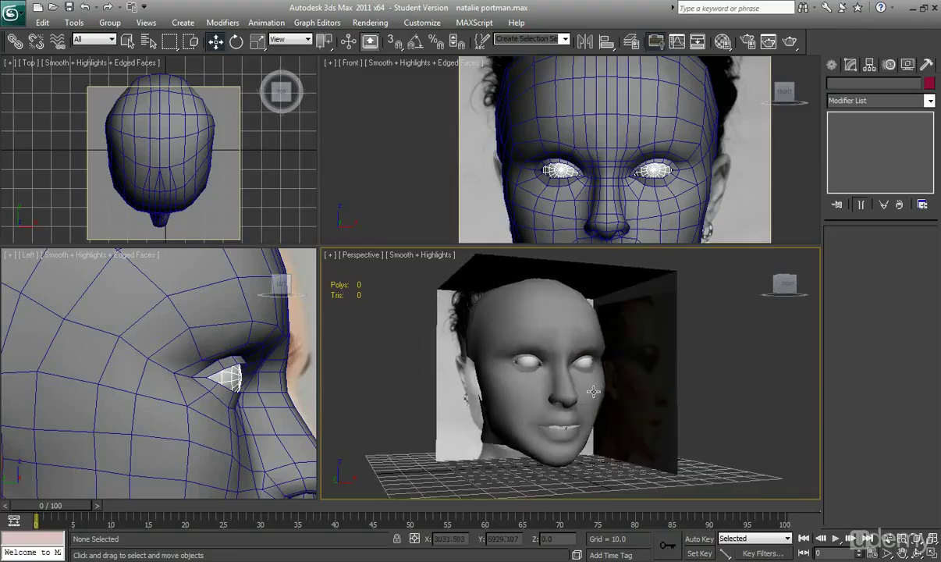
Step: Examine the head model from the front, side and three-quarter angles, both with and without its wireframe edges
{"action": "middle_click_drag", "start_coordinate": [593, 391], "coordinate": [602, 388], "text": "alt"}
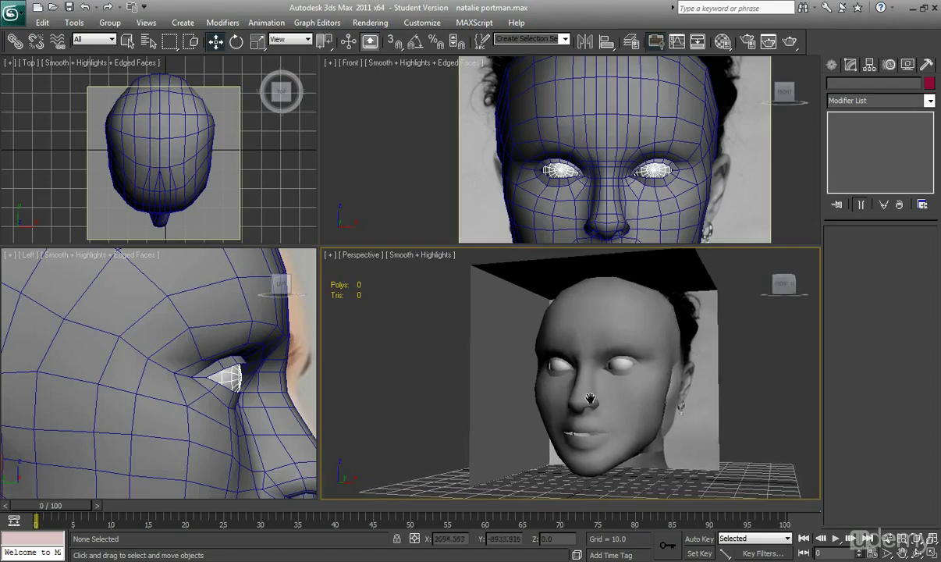
{"action": "middle_click_drag", "start_coordinate": [592, 403], "coordinate": [618, 368], "text": "alt"}
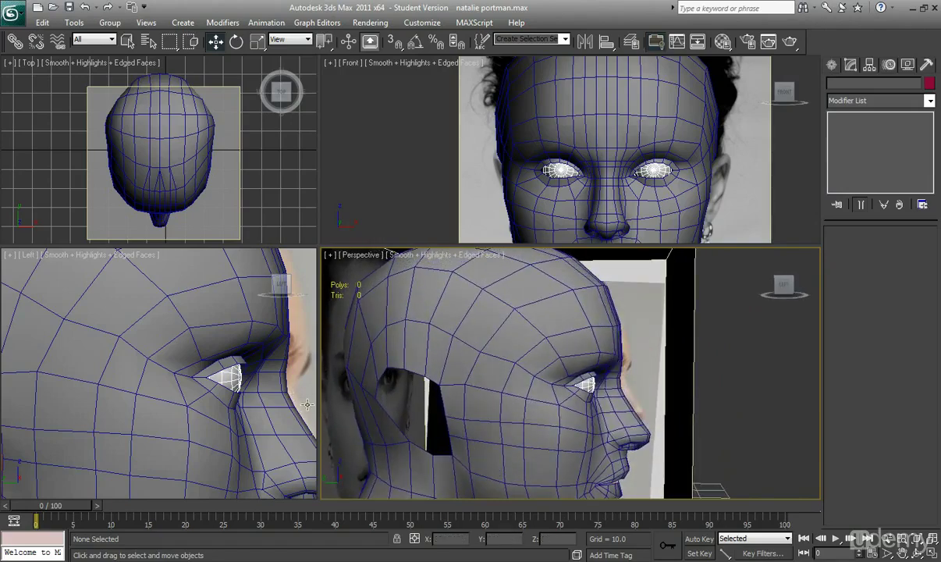
{"action": "middle_click_drag", "start_coordinate": [519, 387], "coordinate": [477, 359]}
{"action": "scroll", "coordinate": [476, 359], "scroll_direction": "down", "scroll_amount": 4}
{"action": "middle_click_drag", "start_coordinate": [558, 386], "coordinate": [495, 371], "text": "alt"}
{"action": "scroll", "coordinate": [511, 381], "scroll_direction": "up", "scroll_amount": 4}
{"action": "scroll", "coordinate": [497, 372], "scroll_direction": "down", "scroll_amount": 2}
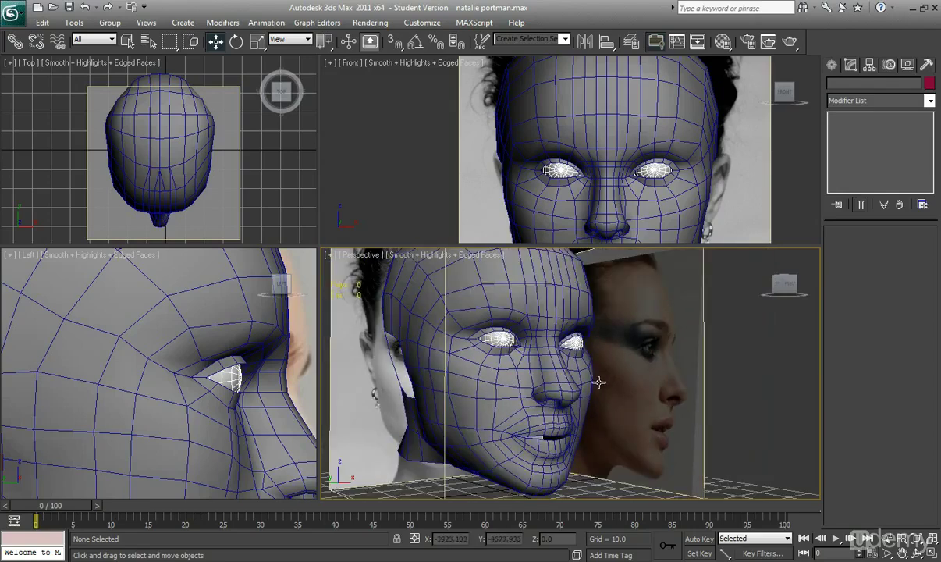
{"action": "middle_click_drag", "start_coordinate": [584, 422], "coordinate": [592, 397], "text": "alt"}
{"action": "middle_click_drag", "start_coordinate": [573, 441], "coordinate": [547, 478], "text": "alt"}
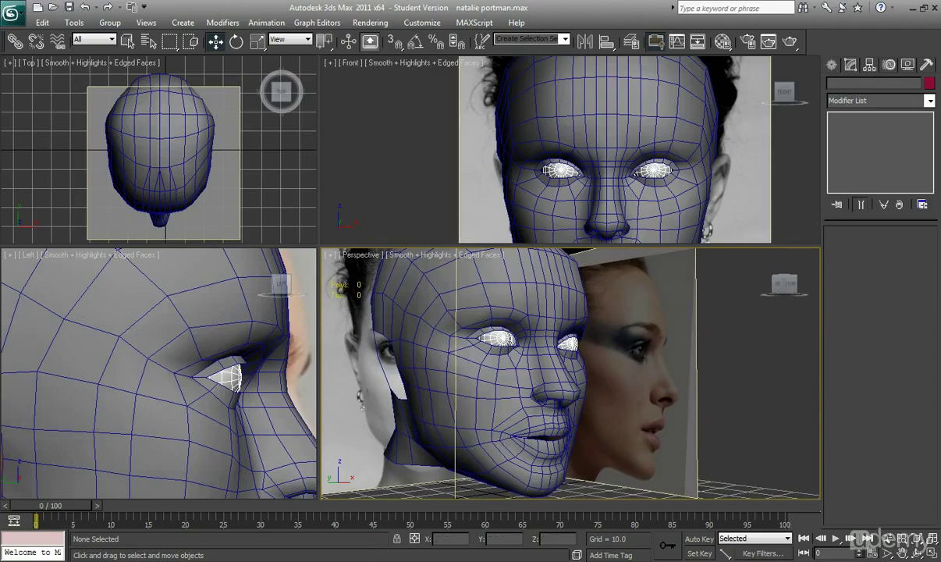
{"action": "key", "text": "alt+Tab"}
{"action": "key", "text": "alt+Tab"}
{"action": "mouse_move", "coordinate": [383, 560]}
{"action": "left_click", "coordinate": [197, 560]}
{"action": "left_click", "coordinate": [164, 149]}
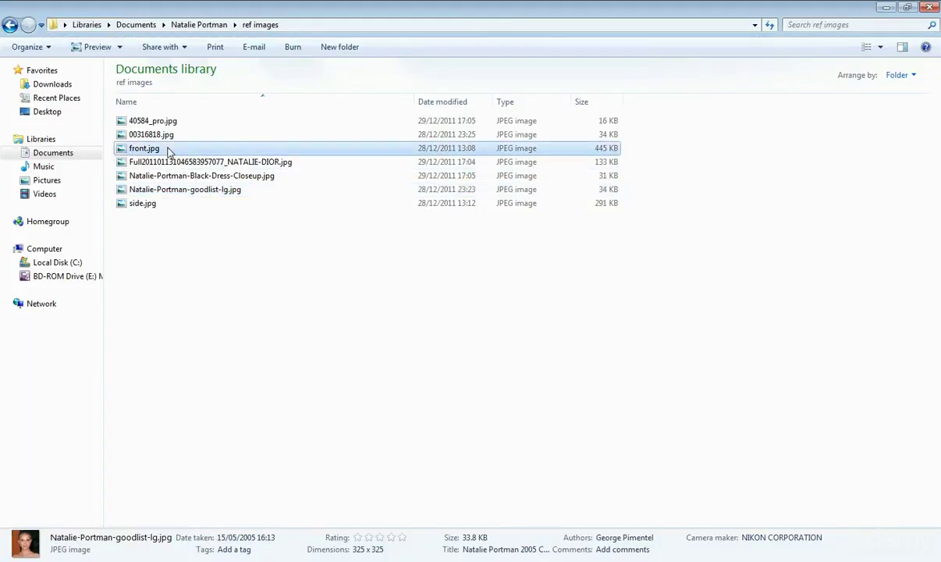
{"action": "left_click", "coordinate": [173, 163]}
{"action": "double_click", "coordinate": [173, 163]}
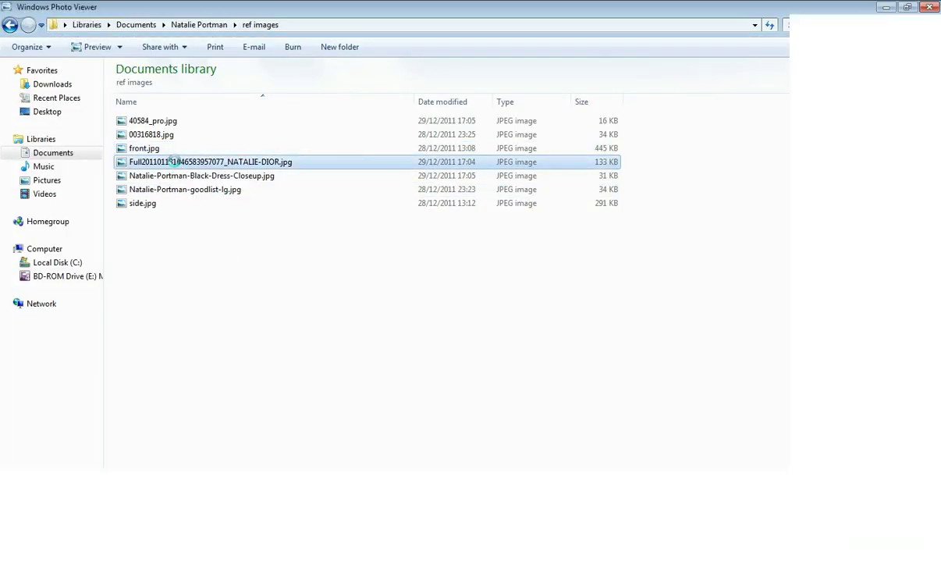
Step: Browse the reference photos and examine the face's proportions from three-quarter, front and side angles
{"action": "scroll", "coordinate": [503, 283], "scroll_direction": "up", "scroll_amount": 1}
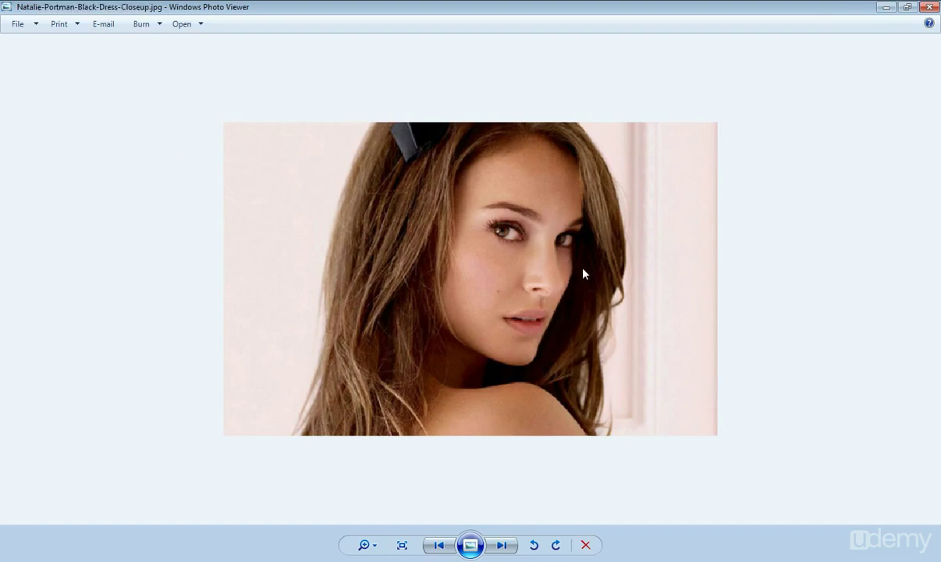
{"action": "key", "text": "Right"}
{"action": "key", "text": "Right"}
{"action": "key", "text": "Left"}
{"action": "scroll", "coordinate": [537, 186], "scroll_direction": "up", "scroll_amount": 3}
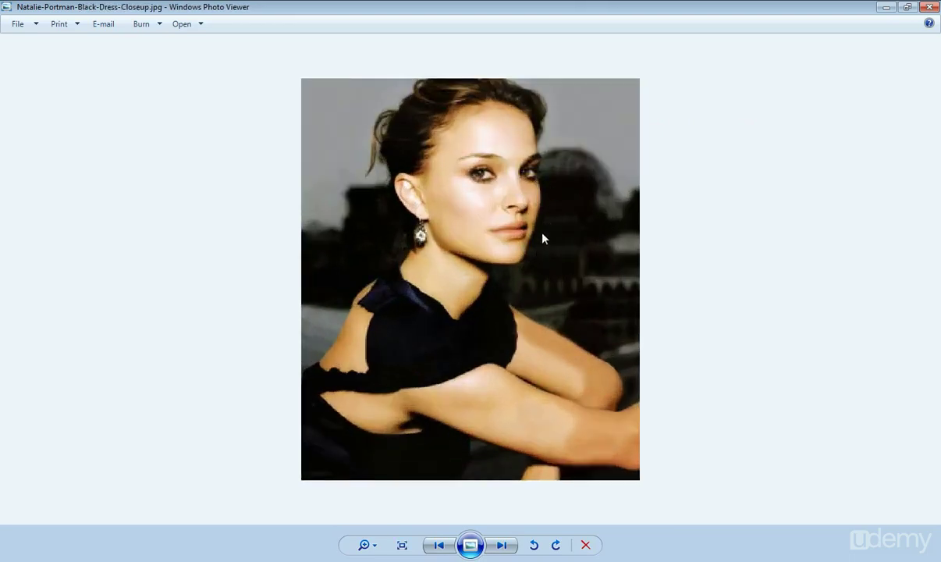
{"action": "key", "text": "Right"}
{"action": "key", "text": "Right"}
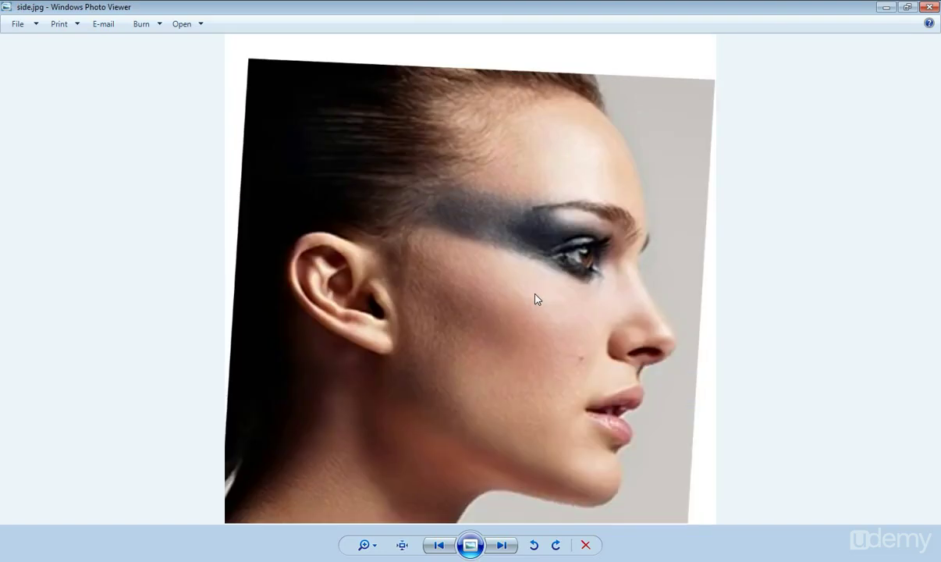
{"action": "key", "text": "Right"}
{"action": "scroll", "coordinate": [415, 310], "scroll_direction": "up", "scroll_amount": 3}
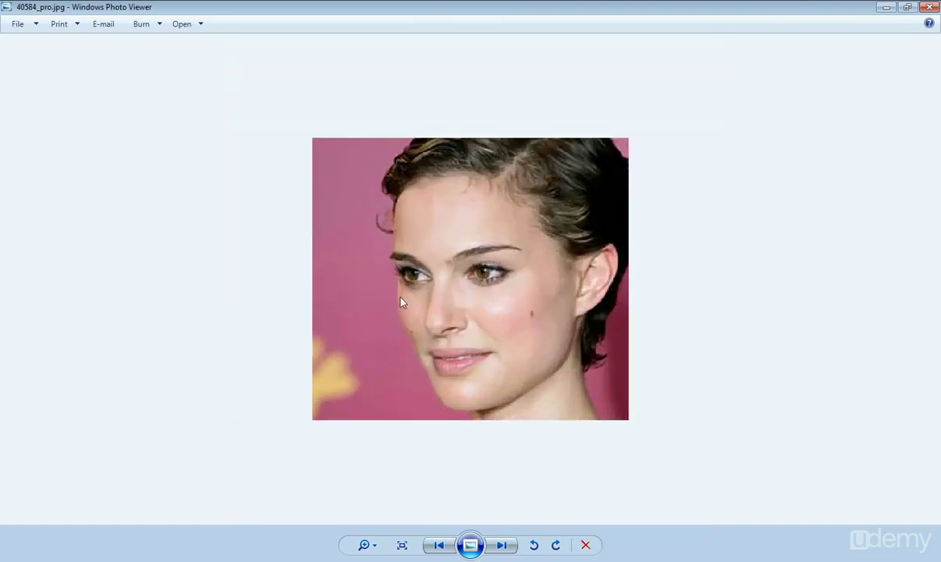
{"action": "key", "text": "Right"}
{"action": "key", "text": "Right"}
{"action": "key", "text": "Right"}
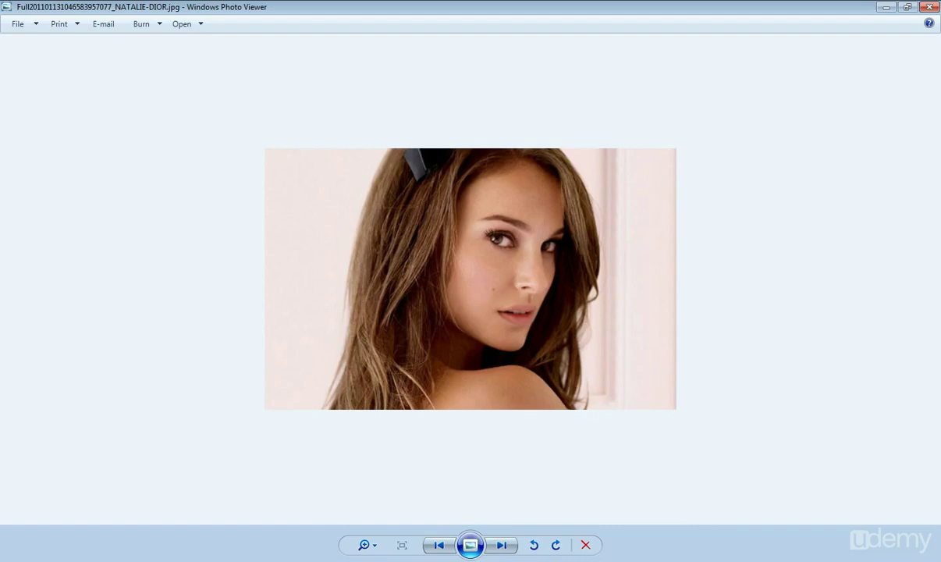
Step: Return to 3ds Max, turn off edged faces in the Perspective view and compare the head's shape with the references
{"action": "key", "text": "alt+Tab"}
{"action": "middle_click_drag", "start_coordinate": [524, 454], "coordinate": [554, 451]}
{"action": "key", "text": "F4"}
{"action": "scroll", "coordinate": [546, 455], "scroll_direction": "down", "scroll_amount": 3}
{"action": "scroll", "coordinate": [533, 453], "scroll_direction": "up", "scroll_amount": 3}
{"action": "scroll", "coordinate": [544, 425], "scroll_direction": "down", "scroll_amount": 3}
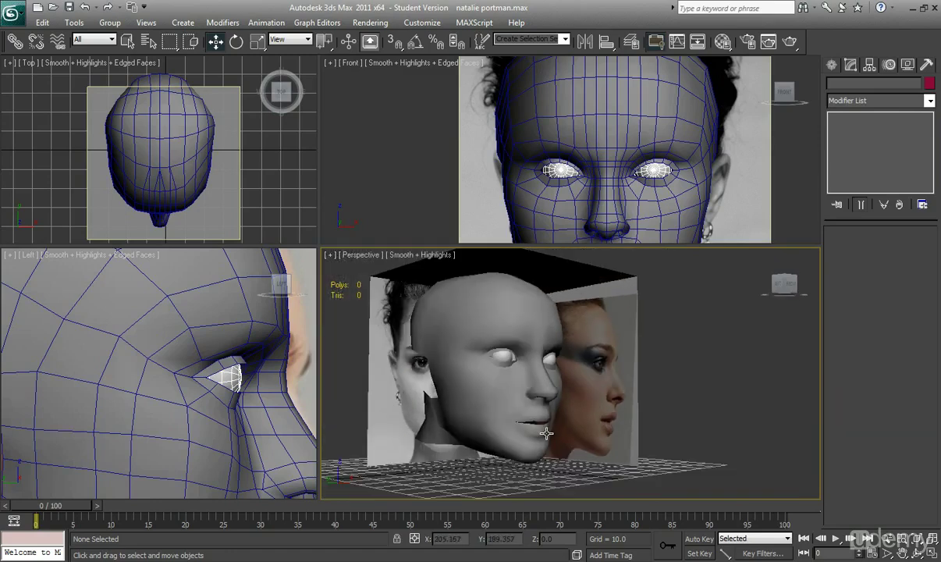
{"action": "middle_click_drag", "start_coordinate": [547, 433], "coordinate": [499, 394], "text": "alt"}
{"action": "scroll", "coordinate": [559, 431], "scroll_direction": "up", "scroll_amount": 3}
Step: Select the head mesh and inspect its ear opening in the Left and Perspective views
{"action": "middle_click_drag", "start_coordinate": [94, 386], "coordinate": [287, 331]}
{"action": "left_click", "coordinate": [221, 364]}
{"action": "middle_click_drag", "start_coordinate": [234, 369], "coordinate": [285, 406]}
{"action": "scroll", "coordinate": [205, 406], "scroll_direction": "down", "scroll_amount": 2}
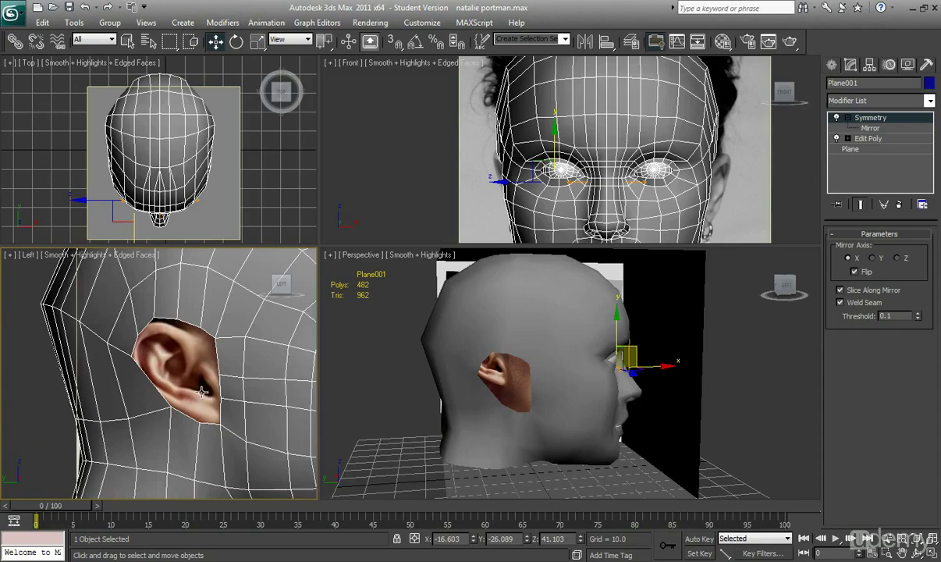
{"action": "middle_click_drag", "start_coordinate": [535, 355], "coordinate": [508, 375], "text": "alt"}
{"action": "scroll", "coordinate": [504, 367], "scroll_direction": "up", "scroll_amount": 3}
{"action": "scroll", "coordinate": [507, 375], "scroll_direction": "up", "scroll_amount": 2}
{"action": "scroll", "coordinate": [273, 376], "scroll_direction": "up", "scroll_amount": 3}
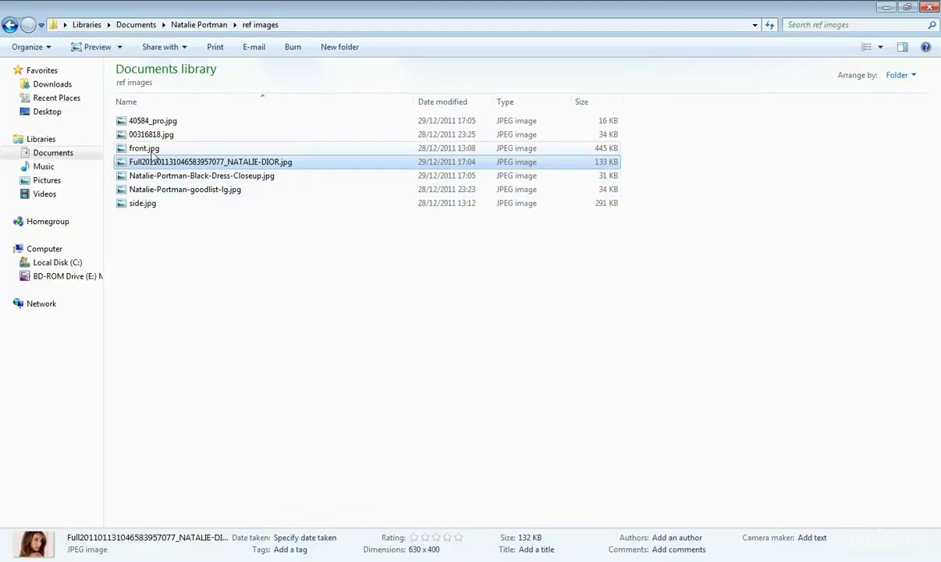
Step: Open 00316818.jpg from the ref images folder, study the ears across the reference photos, and close the photo viewer
{"action": "left_click", "coordinate": [152, 138]}
{"action": "double_click", "coordinate": [155, 138]}
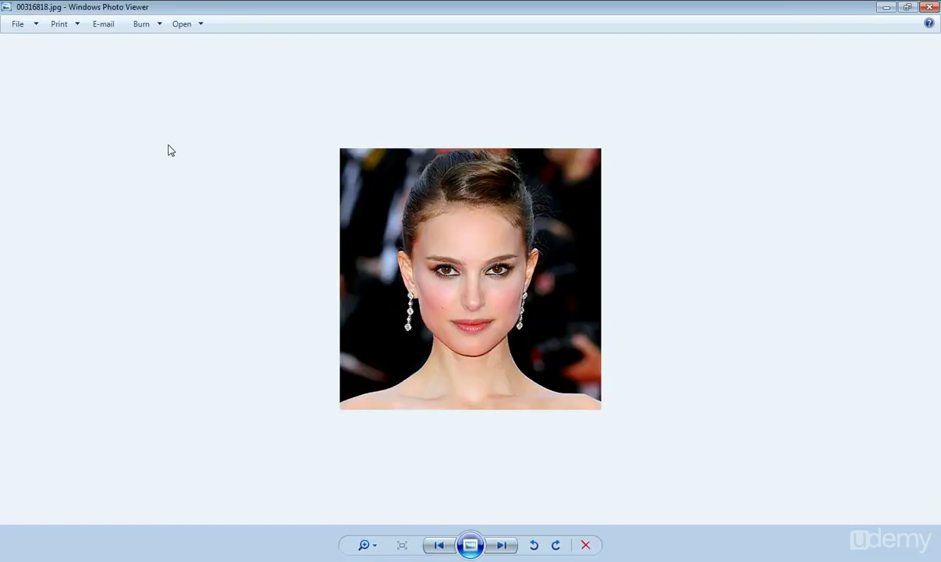
{"action": "key", "text": "Right"}
{"action": "key", "text": "Right"}
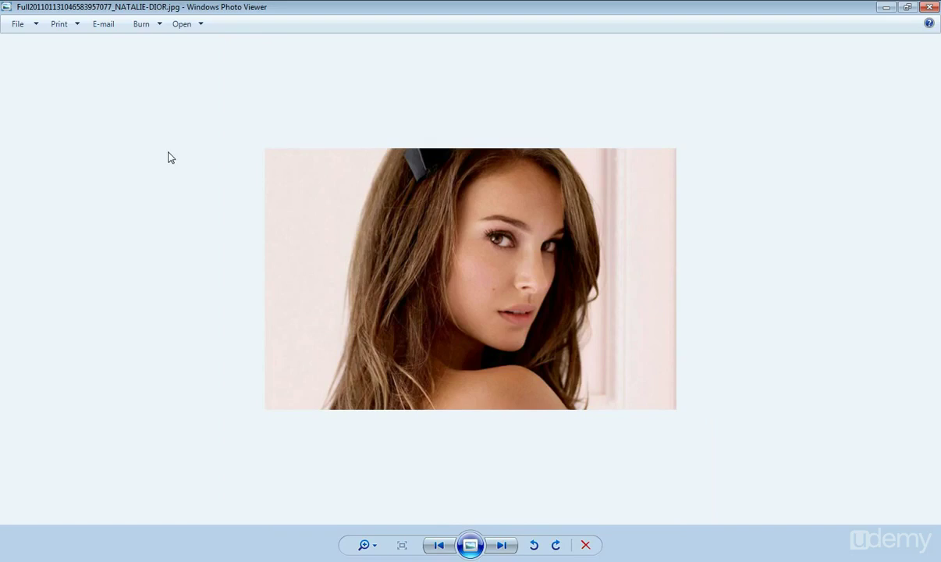
{"action": "key", "text": "Right"}
{"action": "scroll", "coordinate": [455, 250], "scroll_direction": "up", "scroll_amount": 2}
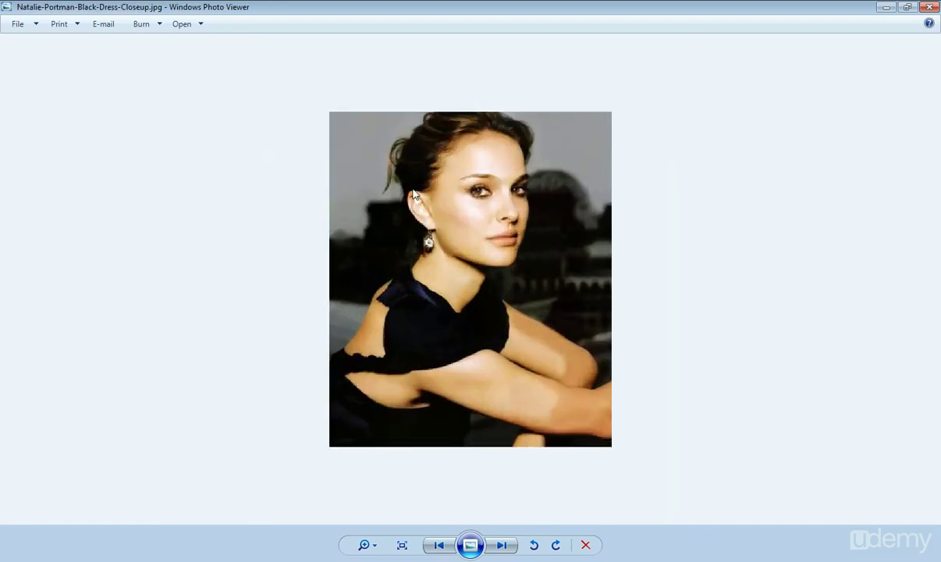
{"action": "key", "text": "Right"}
{"action": "key", "text": "Right"}
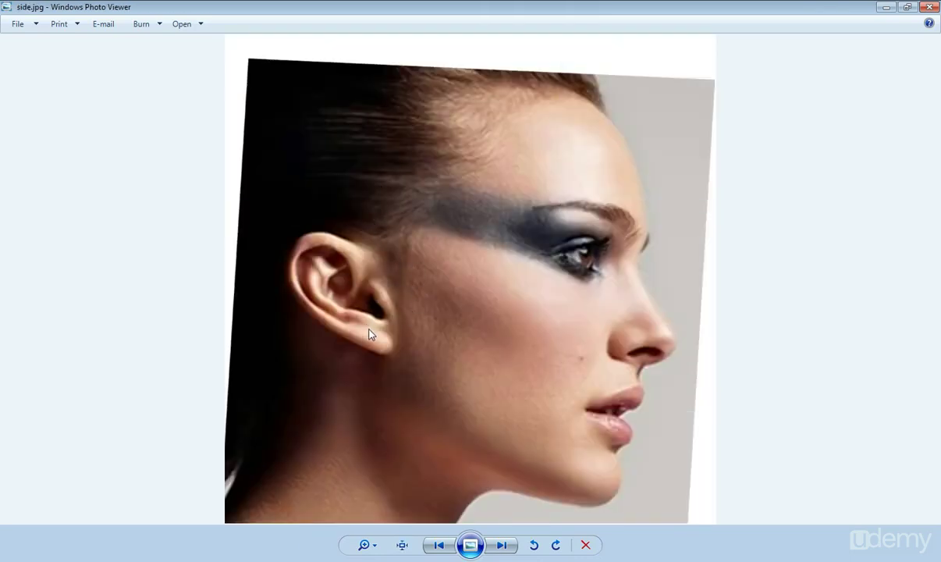
{"action": "key", "text": "Right"}
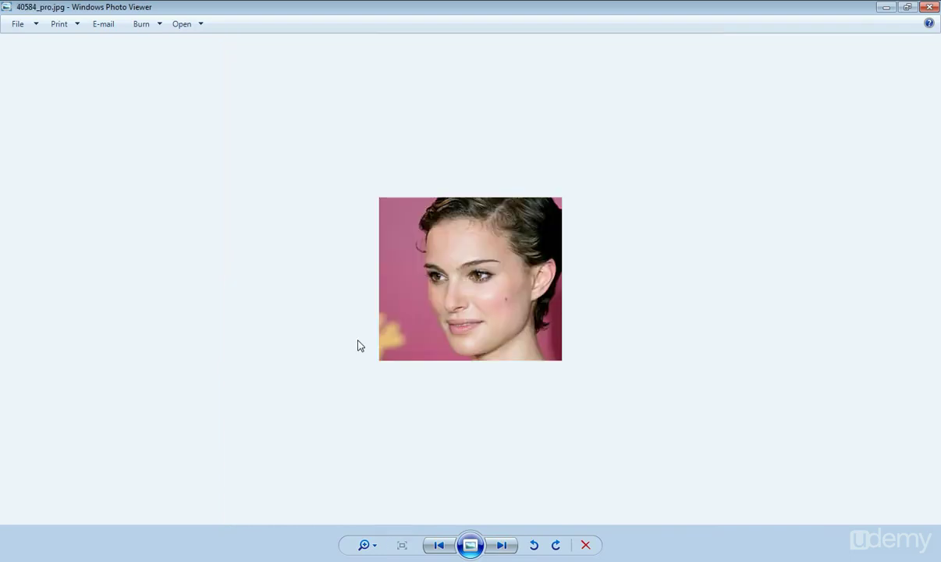
{"action": "left_click", "coordinate": [932, 7]}
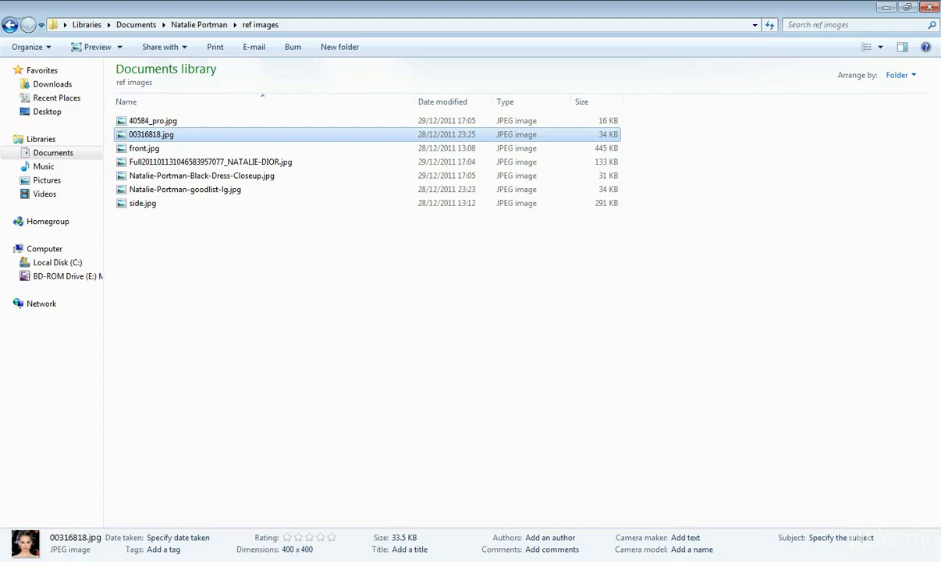
Step: Return to 3ds Max and enter vertex editing in the head mesh's Edit Poly modifier
{"action": "key", "text": "alt+Tab"}
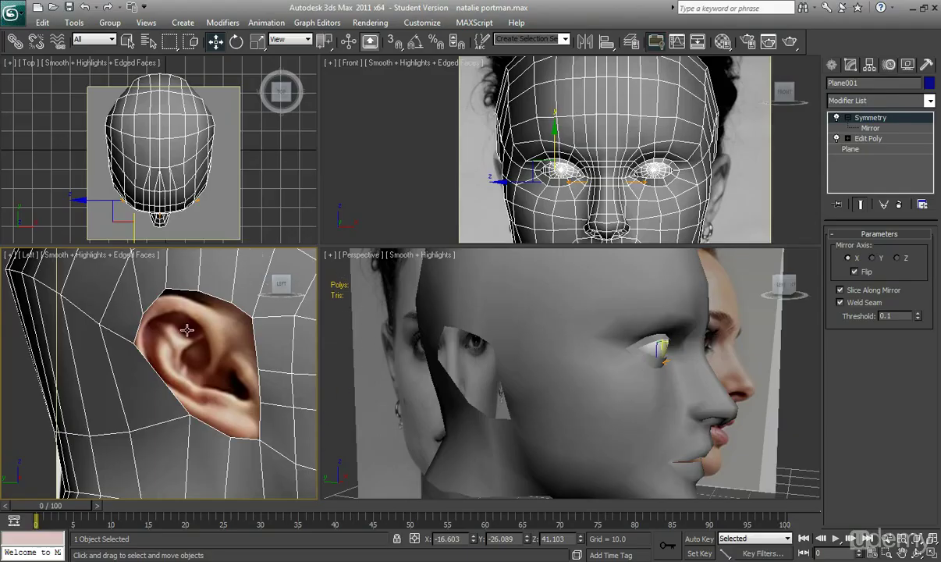
{"action": "middle_click_drag", "start_coordinate": [185, 273], "coordinate": [162, 260]}
{"action": "left_click", "coordinate": [868, 139]}
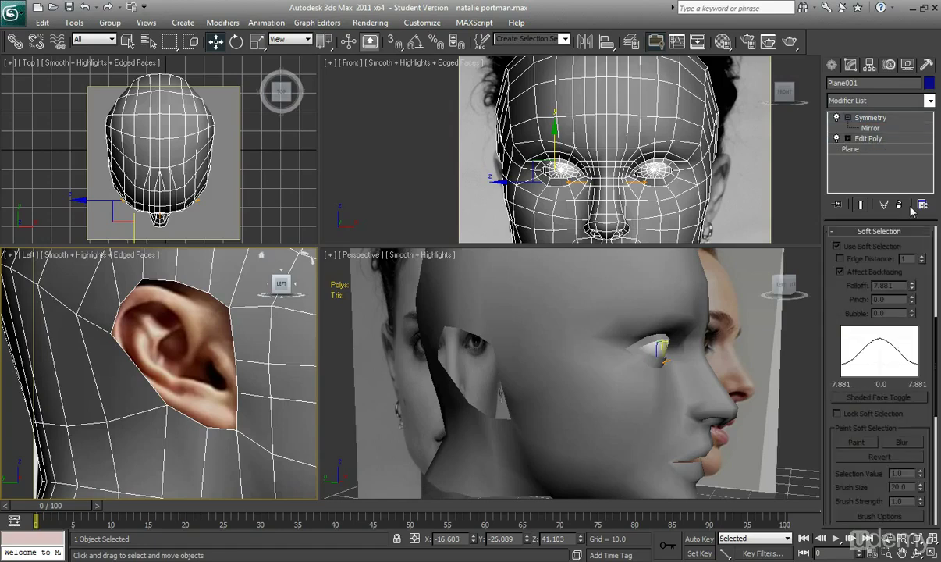
{"action": "left_click_drag", "start_coordinate": [938, 329], "coordinate": [938, 247]}
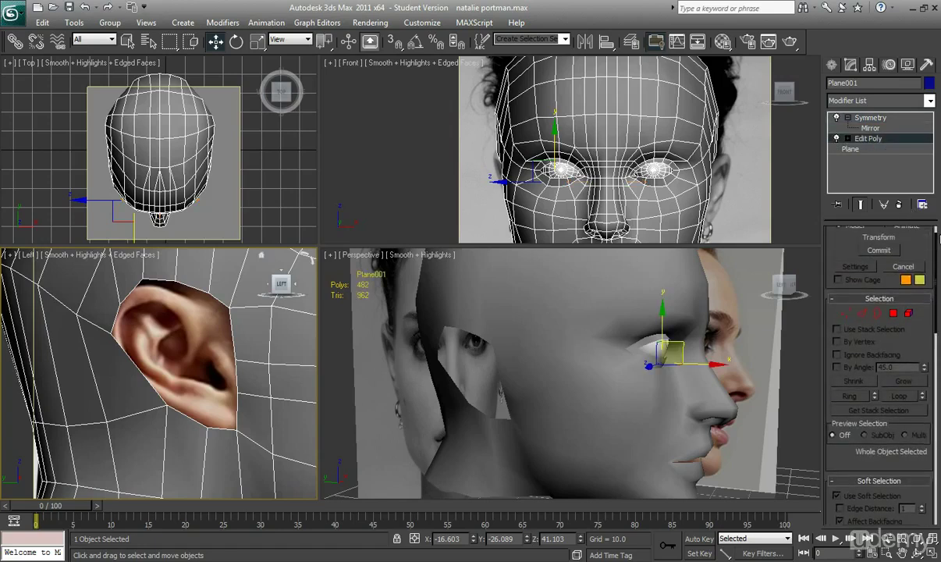
{"action": "left_click", "coordinate": [846, 313]}
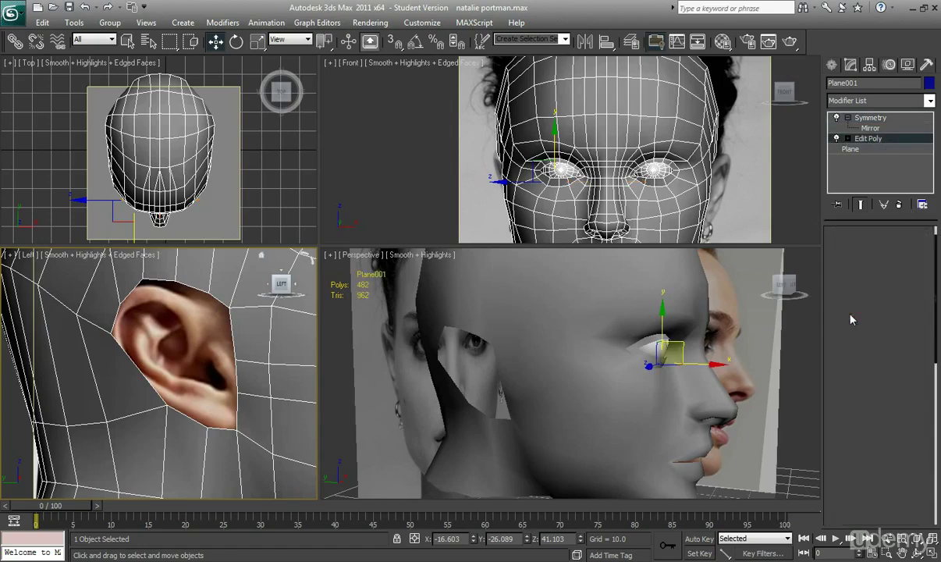
Step: Move the vertex at the upper front corner of the ear opening closer to the ear's outline in the Left view
{"action": "middle_click_drag", "start_coordinate": [240, 301], "coordinate": [215, 323]}
{"action": "left_click", "coordinate": [226, 313]}
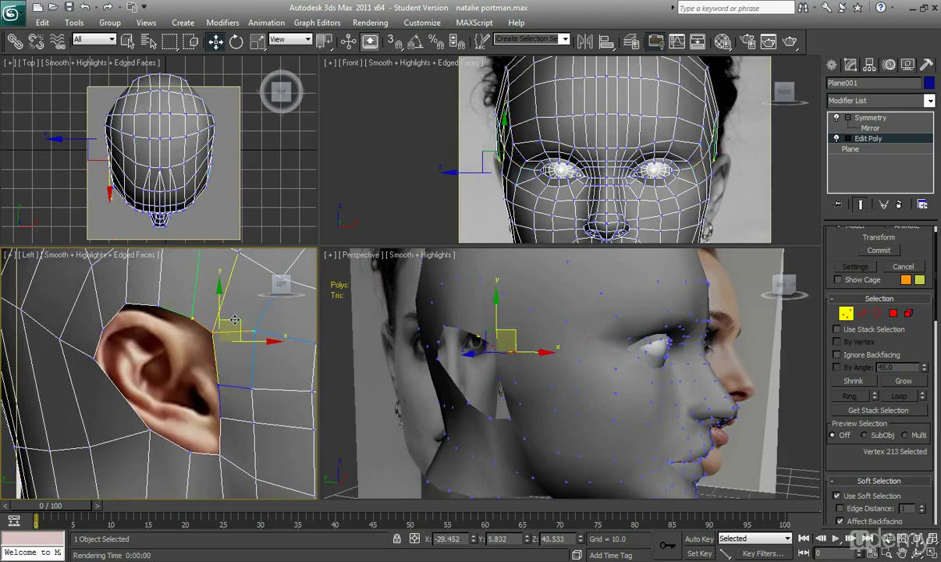
{"action": "left_click_drag", "start_coordinate": [233, 319], "coordinate": [216, 330]}
{"action": "middle_click_drag", "start_coordinate": [250, 352], "coordinate": [206, 392]}
{"action": "scroll", "coordinate": [205, 392], "scroll_direction": "down", "scroll_amount": 2}
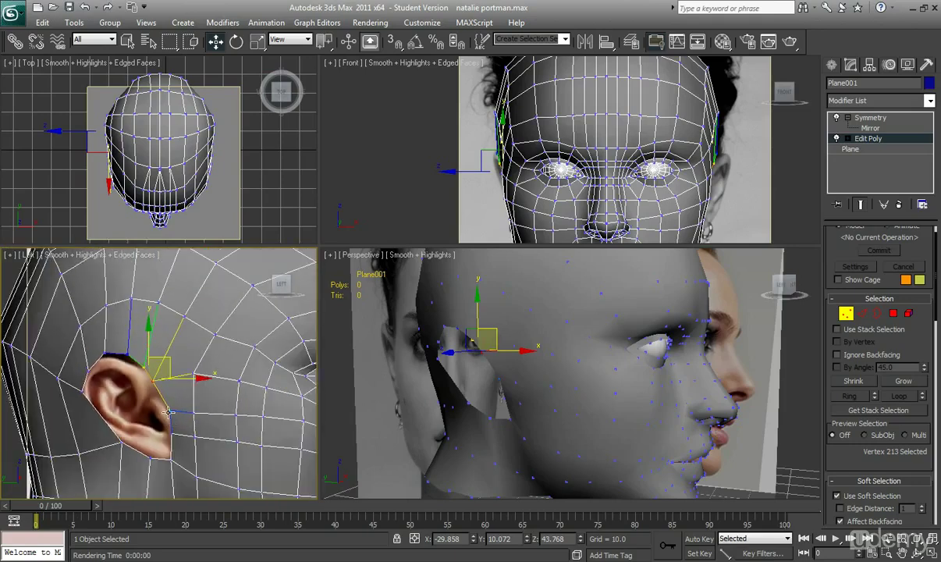
Step: Make the head mesh see-through and move the vertices along the top of the ear opening onto the ear's upper outline
{"action": "scroll", "coordinate": [168, 409], "scroll_direction": "up", "scroll_amount": 3}
{"action": "left_click", "coordinate": [143, 355]}
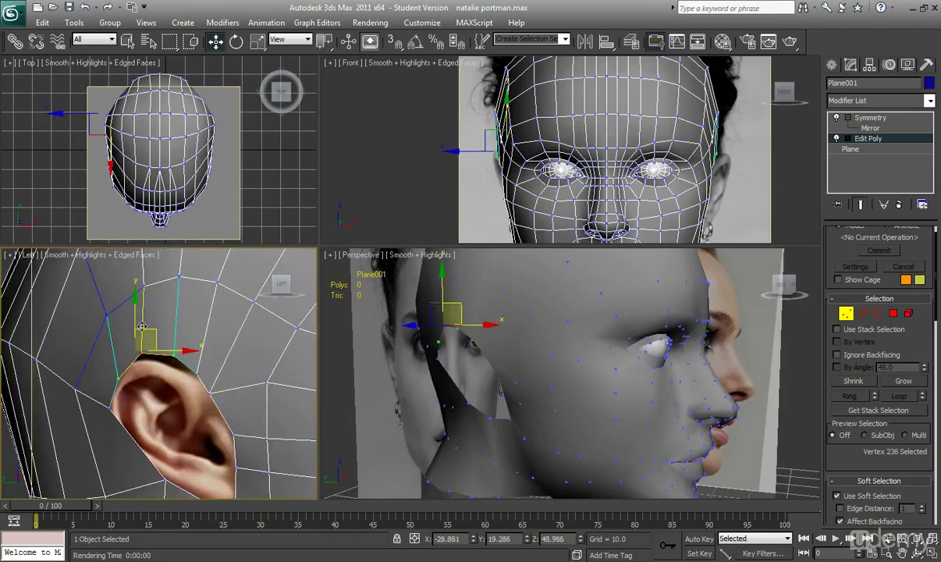
{"action": "key", "text": "alt+x"}
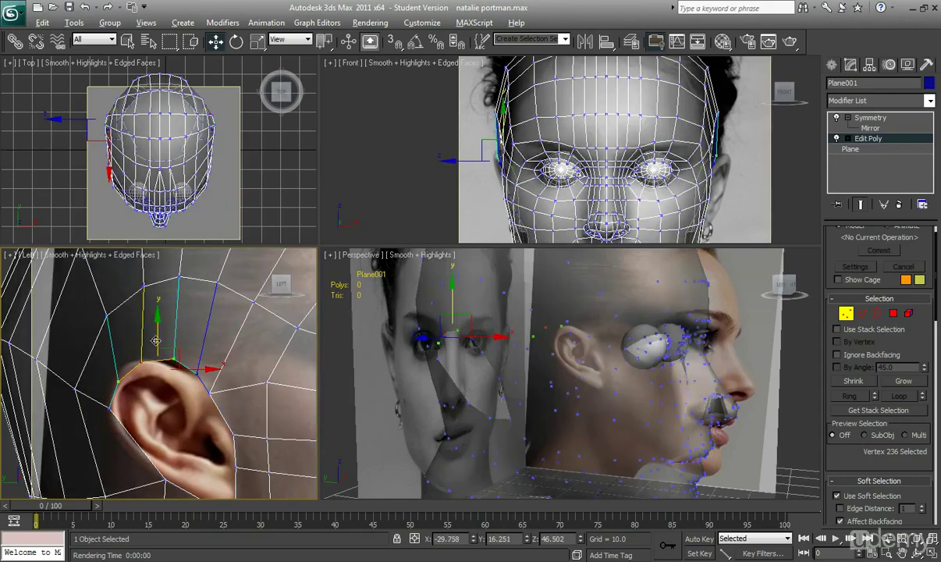
{"action": "left_click_drag", "start_coordinate": [169, 348], "coordinate": [178, 366]}
{"action": "left_click", "coordinate": [178, 365]}
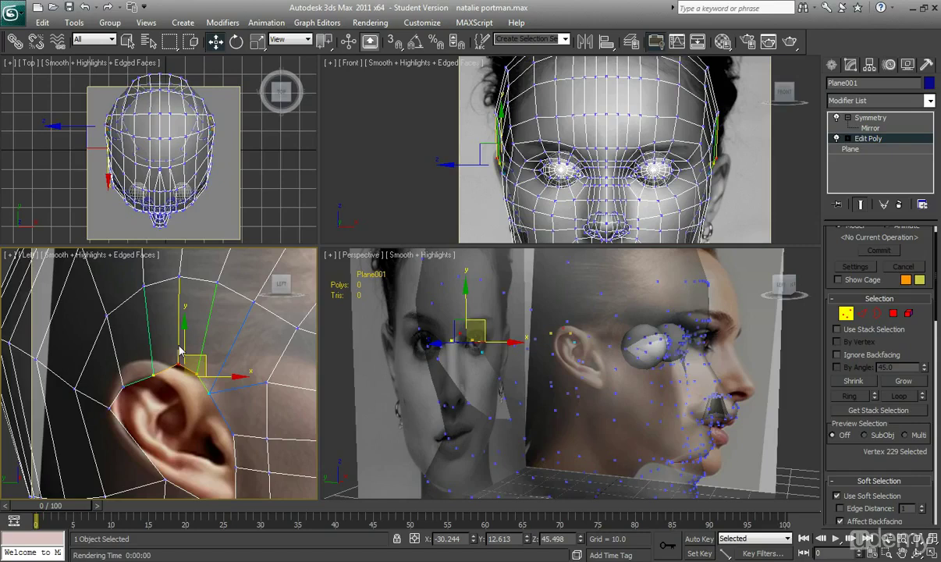
{"action": "left_click", "coordinate": [154, 374]}
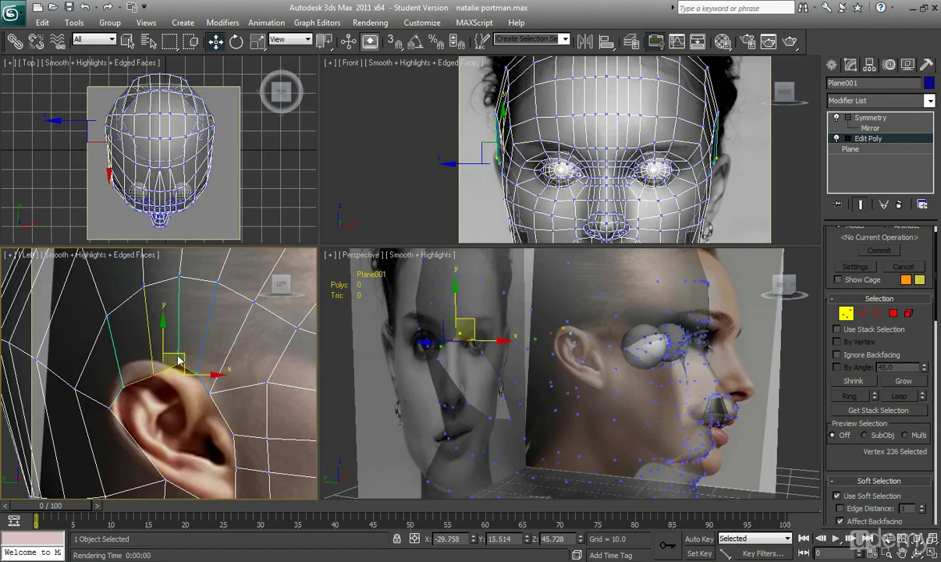
{"action": "mouse_move", "coordinate": [166, 353]}
{"action": "left_mouse_down"}
{"action": "mouse_move", "coordinate": [142, 319]}
{"action": "mouse_move", "coordinate": [156, 316]}
{"action": "mouse_move", "coordinate": [141, 343]}
{"action": "mouse_move", "coordinate": [165, 352]}
{"action": "left_mouse_up"}
{"action": "left_click", "coordinate": [167, 358]}
Step: Move the vertex at the upper back of the ear opening to follow the reference ear's outline
{"action": "middle_click_drag", "start_coordinate": [137, 415], "coordinate": [150, 357]}
{"action": "left_click", "coordinate": [122, 350]}
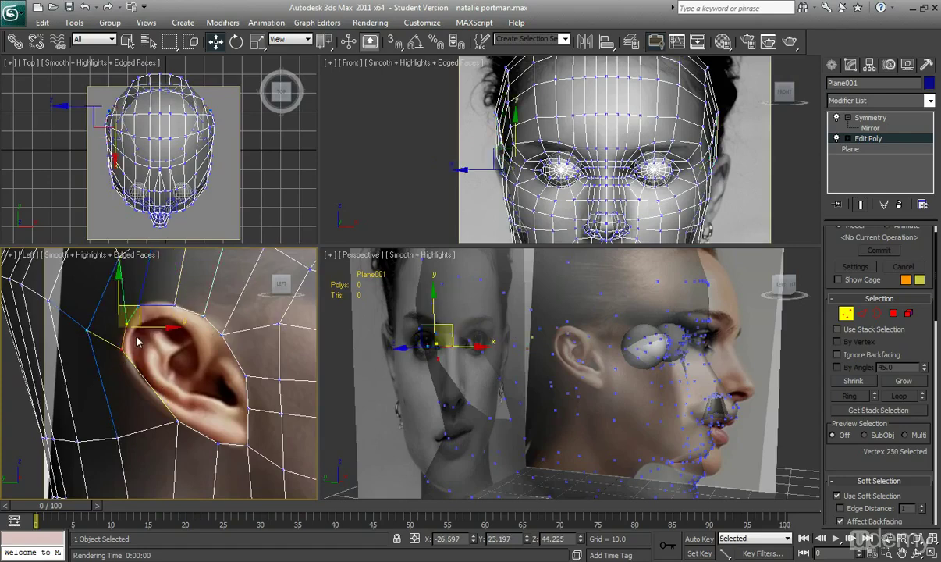
{"action": "left_click_drag", "start_coordinate": [130, 315], "coordinate": [134, 317]}
{"action": "middle_click_drag", "start_coordinate": [164, 378], "coordinate": [204, 396]}
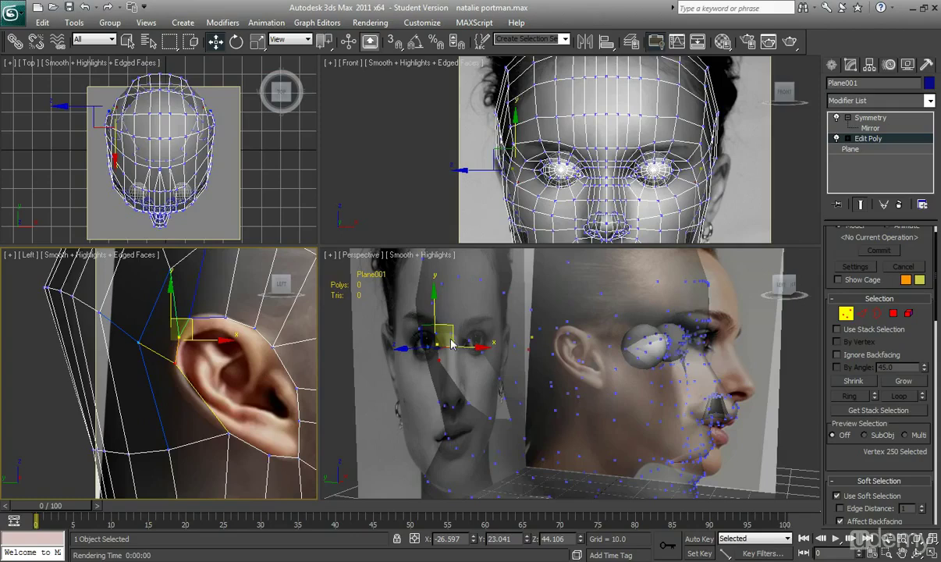
Step: Switch the head's Edit Poly modifier to edge editing and turn off soft selection
{"action": "left_click", "coordinate": [862, 312]}
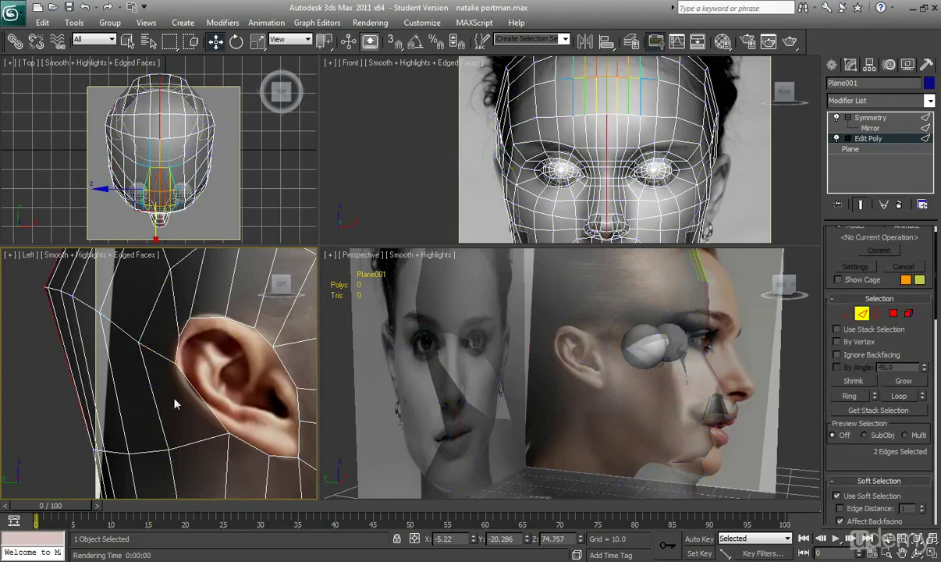
{"action": "middle_click_drag", "start_coordinate": [174, 399], "coordinate": [137, 397]}
{"action": "scroll", "coordinate": [163, 394], "scroll_direction": "up", "scroll_amount": 4}
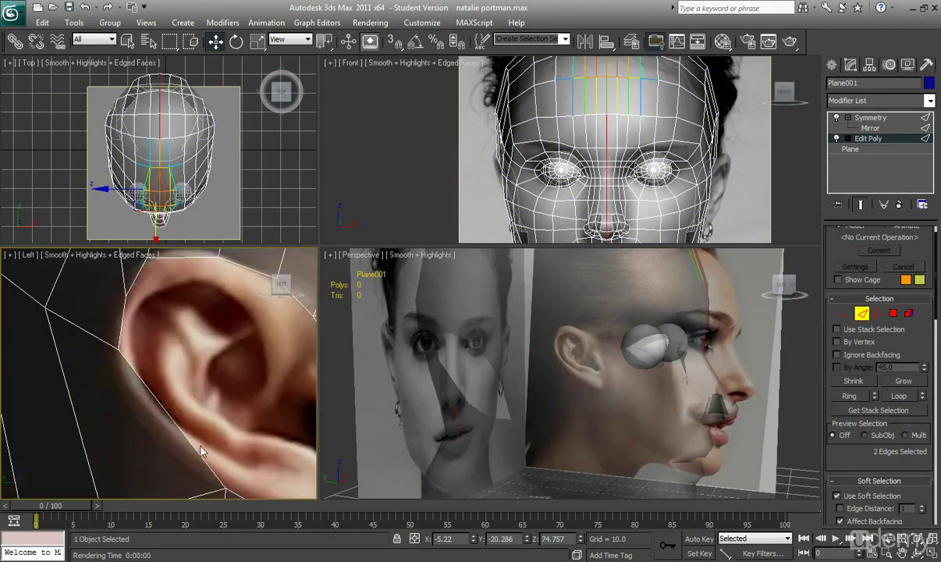
{"action": "middle_click_drag", "start_coordinate": [201, 447], "coordinate": [194, 413]}
{"action": "scroll", "coordinate": [129, 326], "scroll_direction": "down", "scroll_amount": 6}
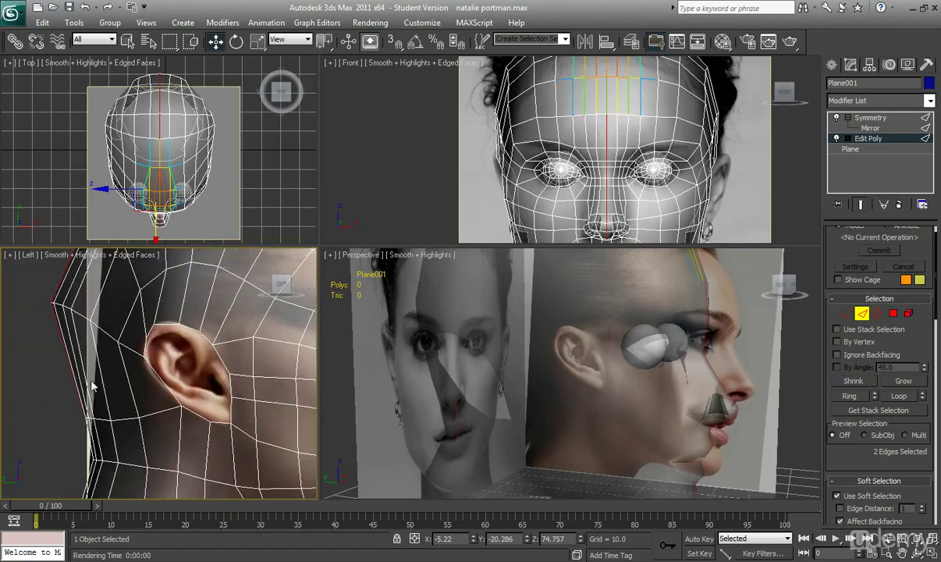
{"action": "left_click_drag", "start_coordinate": [176, 384], "coordinate": [171, 383]}
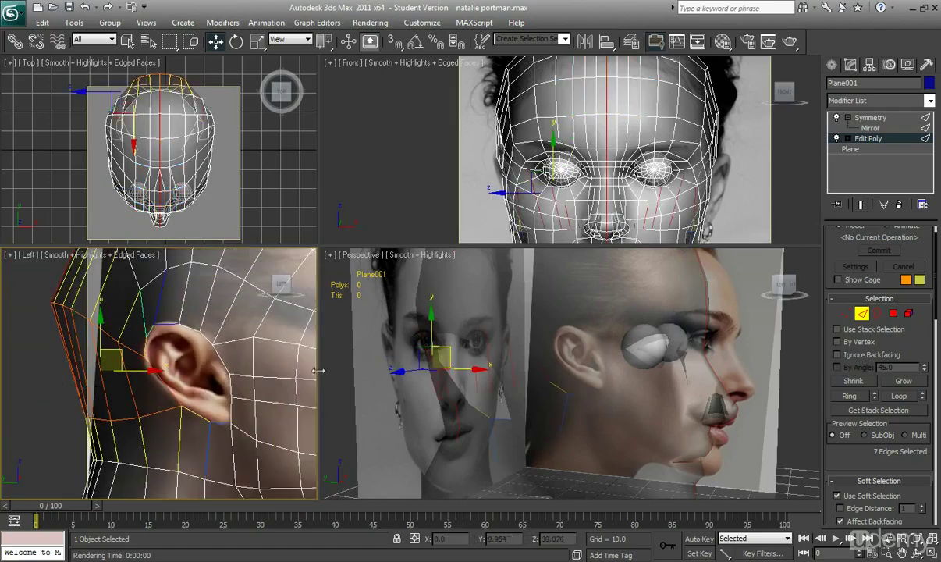
{"action": "left_click", "coordinate": [855, 496]}
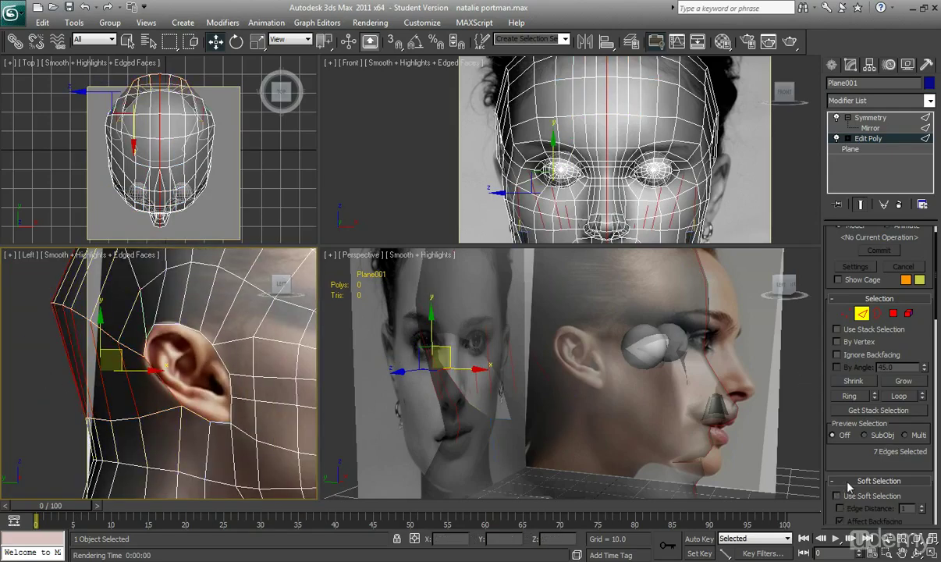
{"action": "left_click", "coordinate": [850, 482]}
Step: Select the seven upright edges between the ear opening and the back of the head and connect them with a new edge row
{"action": "left_click_drag", "start_coordinate": [44, 385], "coordinate": [143, 349]}
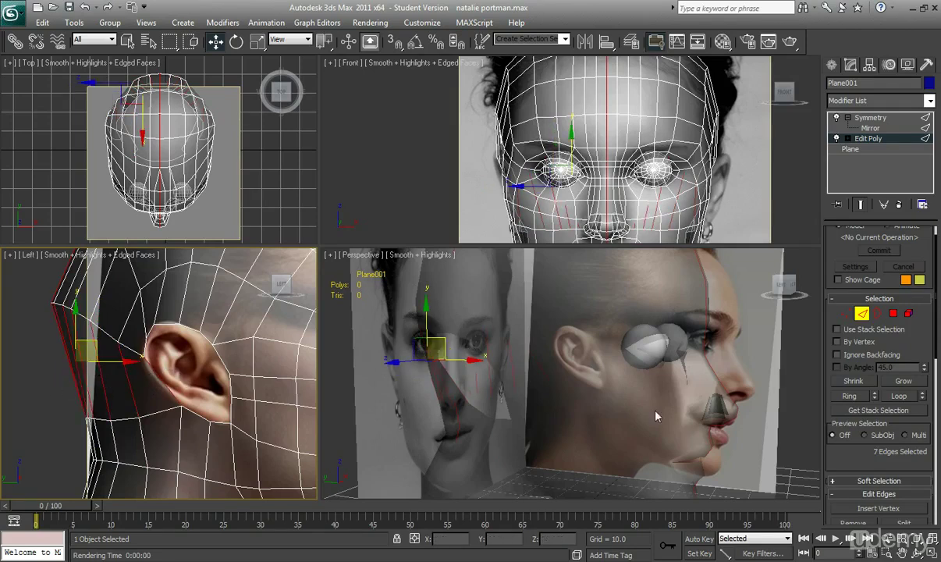
{"action": "left_click_drag", "start_coordinate": [932, 350], "coordinate": [933, 421]}
{"action": "left_click", "coordinate": [901, 429]}
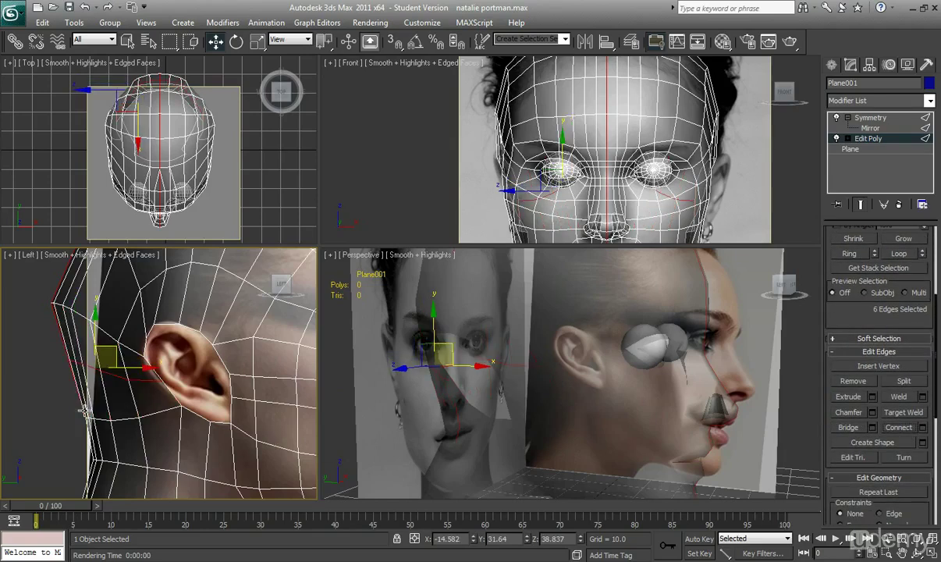
Step: Move the new edge row slightly toward the back of the head in the Left view and deselect it
{"action": "scroll", "coordinate": [83, 407], "scroll_direction": "up", "scroll_amount": 6}
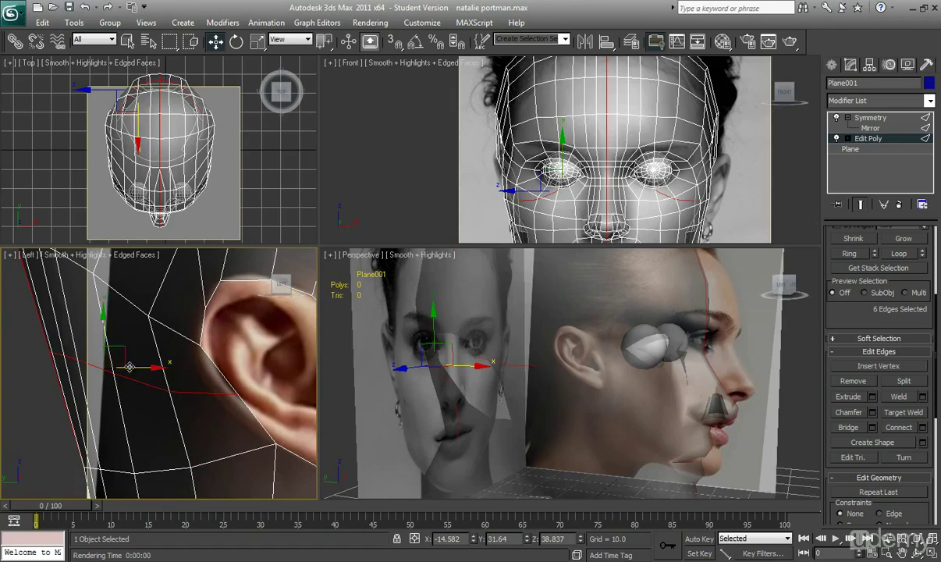
{"action": "left_click_drag", "start_coordinate": [130, 366], "coordinate": [100, 367]}
{"action": "scroll", "coordinate": [167, 380], "scroll_direction": "down", "scroll_amount": 5}
{"action": "scroll", "coordinate": [170, 382], "scroll_direction": "up", "scroll_amount": 3}
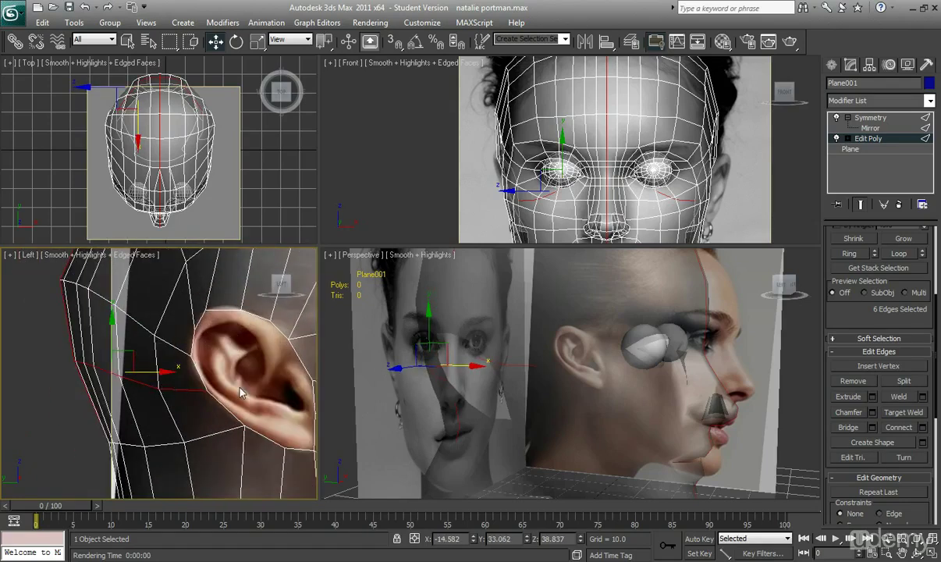
{"action": "left_click", "coordinate": [240, 392]}
Step: Return to vertex editing and move the new vertex on the ear opening's rear edge onto the reference ear's outline
{"action": "scroll", "coordinate": [241, 392], "scroll_direction": "up", "scroll_amount": 4}
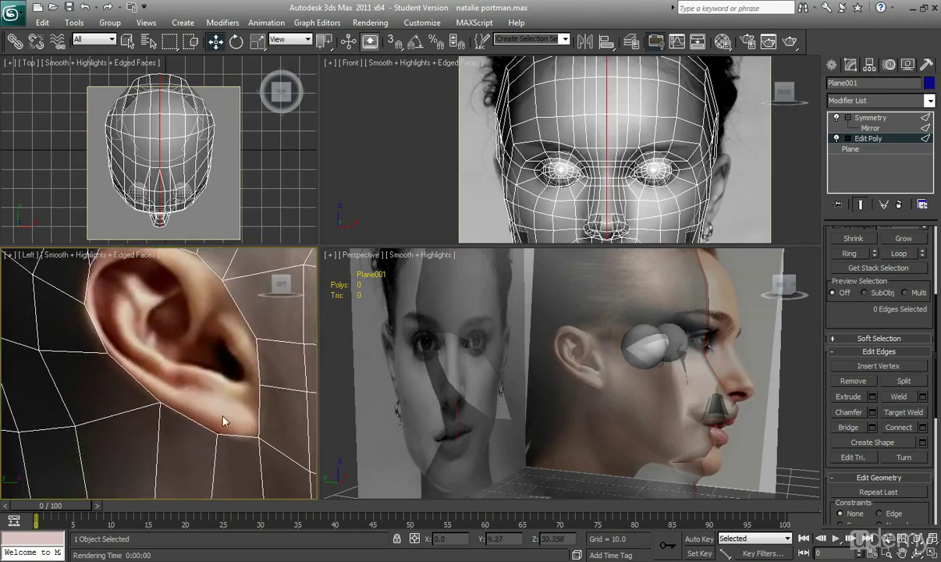
{"action": "scroll", "coordinate": [932, 336], "scroll_direction": "up", "scroll_amount": 5}
{"action": "left_click", "coordinate": [845, 335]}
{"action": "middle_click_drag", "start_coordinate": [160, 367], "coordinate": [210, 361]}
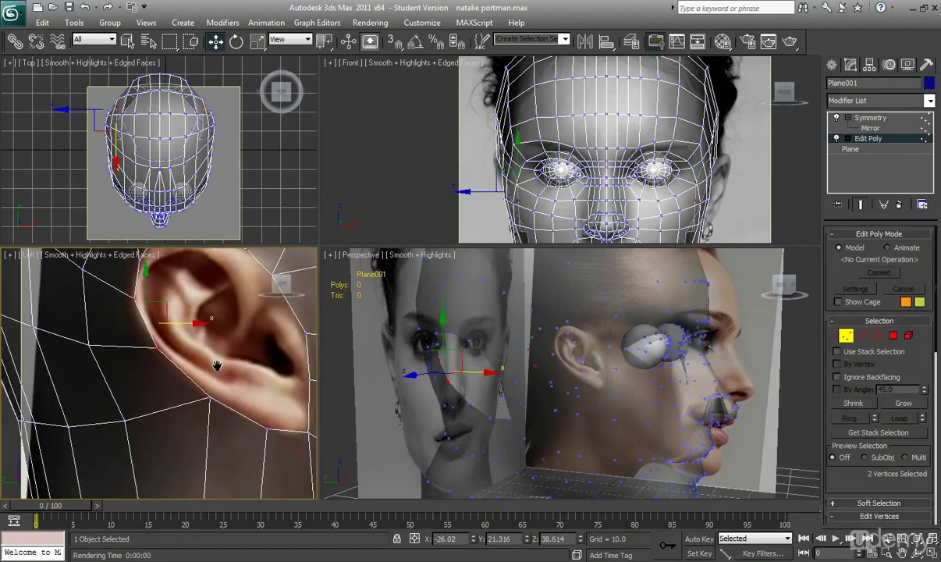
{"action": "left_click", "coordinate": [159, 348]}
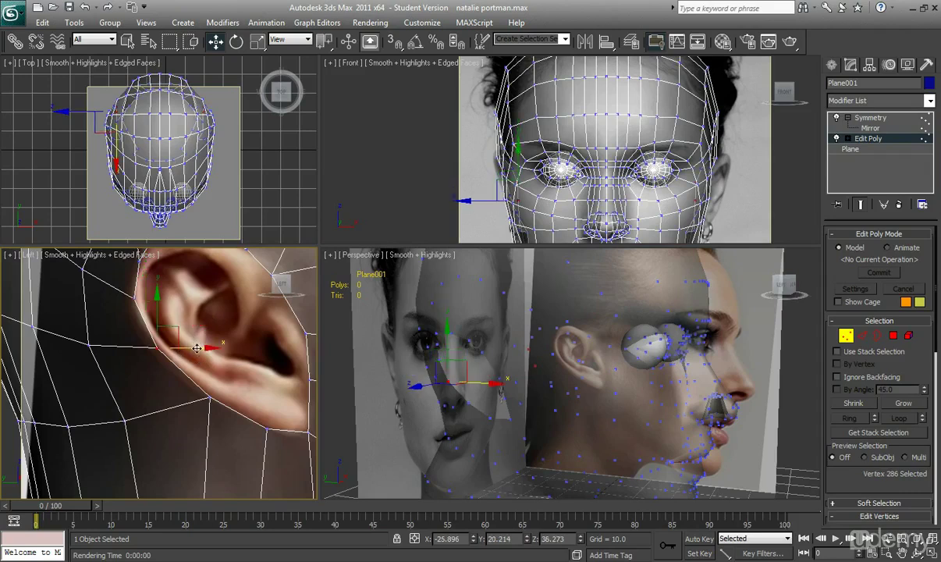
{"action": "left_click_drag", "start_coordinate": [198, 347], "coordinate": [138, 310]}
Step: Adjust the vertices along the upper rear edge of the ear opening to follow the reference ear's outline
{"action": "left_click_drag", "start_coordinate": [119, 276], "coordinate": [176, 338]}
{"action": "middle_click_drag", "start_coordinate": [154, 309], "coordinate": [173, 372]}
{"action": "left_click_drag", "start_coordinate": [184, 360], "coordinate": [163, 358]}
{"action": "left_click", "coordinate": [163, 319]}
{"action": "left_click_drag", "start_coordinate": [185, 322], "coordinate": [180, 322]}
Step: Move the vertex at the top of the ear opening onto the reference ear's upper outline
{"action": "left_click_drag", "start_coordinate": [168, 286], "coordinate": [197, 310]}
{"action": "middle_click_drag", "start_coordinate": [197, 279], "coordinate": [209, 311]}
{"action": "left_click_drag", "start_coordinate": [209, 311], "coordinate": [219, 310]}
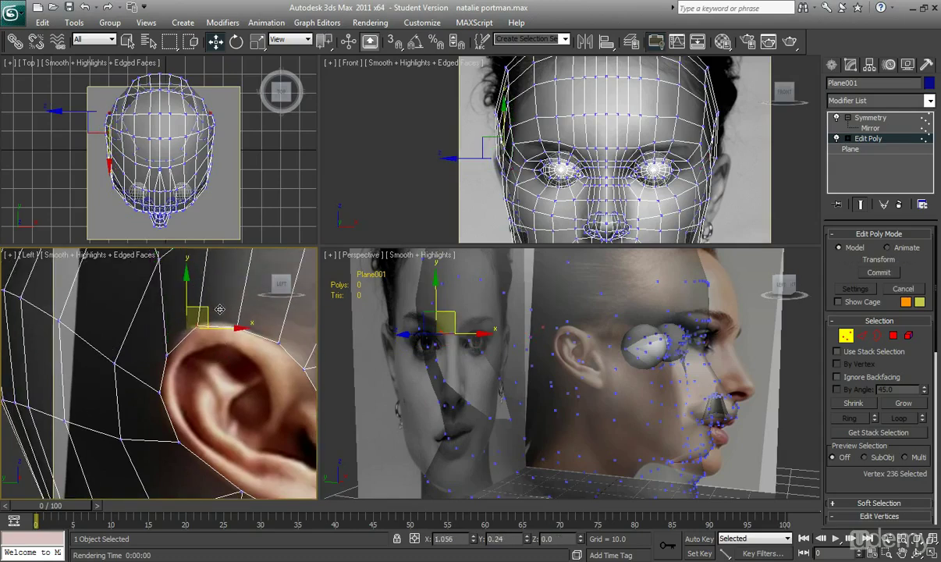
{"action": "left_click_drag", "start_coordinate": [219, 309], "coordinate": [223, 308]}
Step: Adjust the vertices at the lower front of the ear opening to fit the reference earlobe
{"action": "middle_click_drag", "start_coordinate": [222, 346], "coordinate": [181, 356]}
{"action": "scroll", "coordinate": [184, 357], "scroll_direction": "down", "scroll_amount": 2}
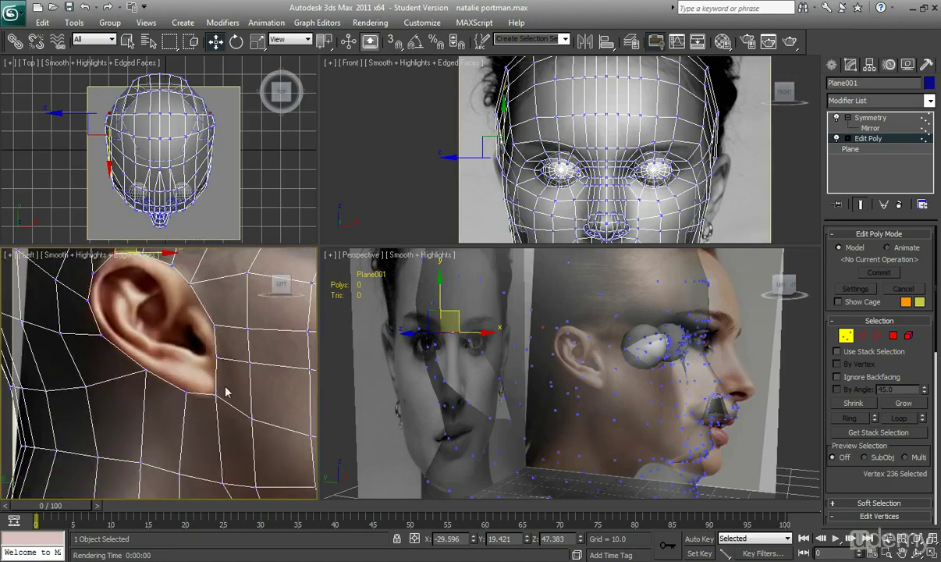
{"action": "left_click_drag", "start_coordinate": [171, 370], "coordinate": [235, 392]}
{"action": "left_click_drag", "start_coordinate": [209, 351], "coordinate": [264, 375]}
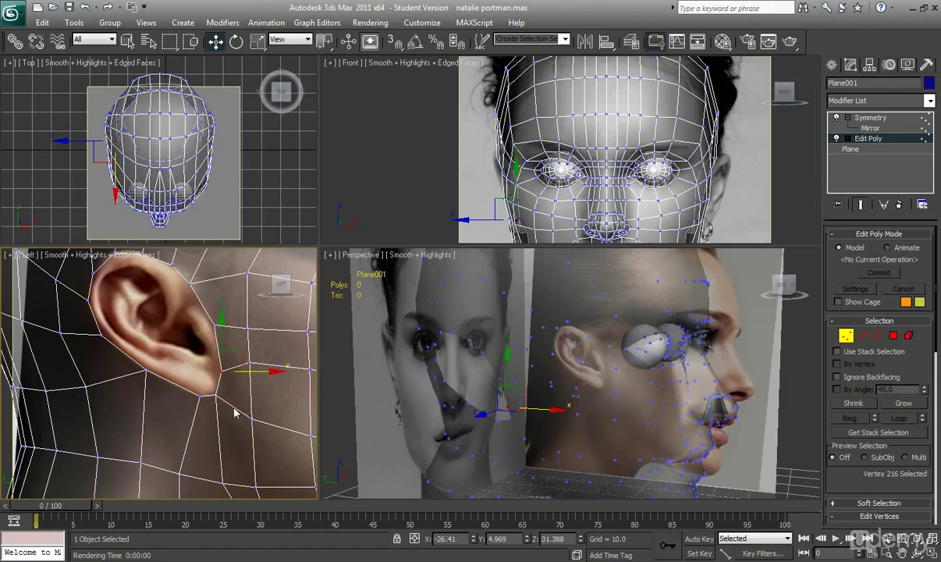
{"action": "left_click_drag", "start_coordinate": [207, 386], "coordinate": [238, 350]}
Step: Lower the cheek vertices just in front of the ear opening to even out the surrounding mesh
{"action": "middle_click_drag", "start_coordinate": [194, 354], "coordinate": [92, 357]}
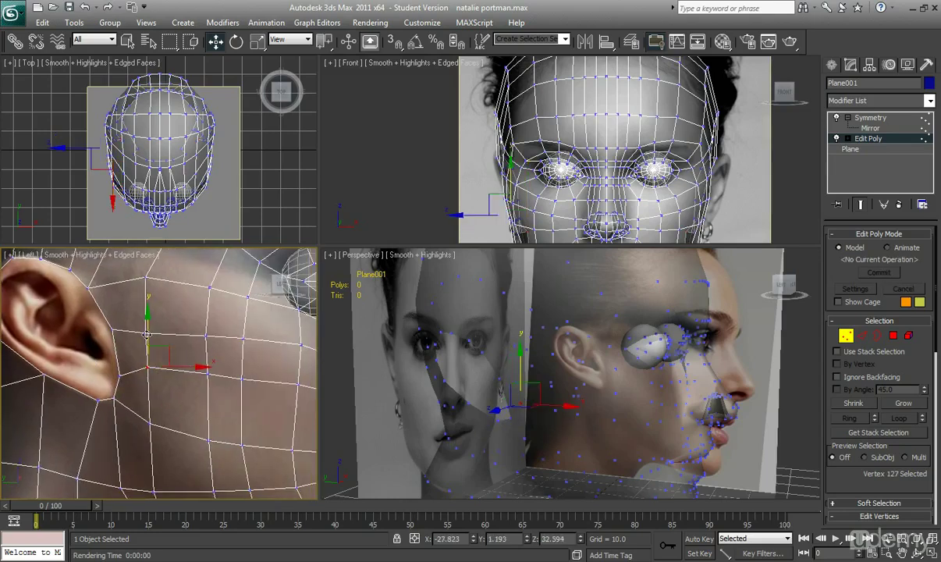
{"action": "left_click_drag", "start_coordinate": [147, 334], "coordinate": [146, 342]}
{"action": "middle_click_drag", "start_coordinate": [190, 412], "coordinate": [240, 437]}
{"action": "middle_click_drag", "start_coordinate": [121, 410], "coordinate": [130, 419]}
{"action": "scroll", "coordinate": [130, 419], "scroll_direction": "down", "scroll_amount": 2}
{"action": "scroll", "coordinate": [130, 417], "scroll_direction": "up", "scroll_amount": 2}
{"action": "middle_click_drag", "start_coordinate": [58, 389], "coordinate": [107, 397]}
{"action": "left_click_drag", "start_coordinate": [93, 343], "coordinate": [109, 358]}
{"action": "left_click_drag", "start_coordinate": [102, 319], "coordinate": [102, 323]}
Step: Fine-tune the vertex on the lower rear edge of the ear opening against the reference ear
{"action": "scroll", "coordinate": [186, 380], "scroll_direction": "down", "scroll_amount": 2}
{"action": "middle_click_drag", "start_coordinate": [186, 380], "coordinate": [215, 441]}
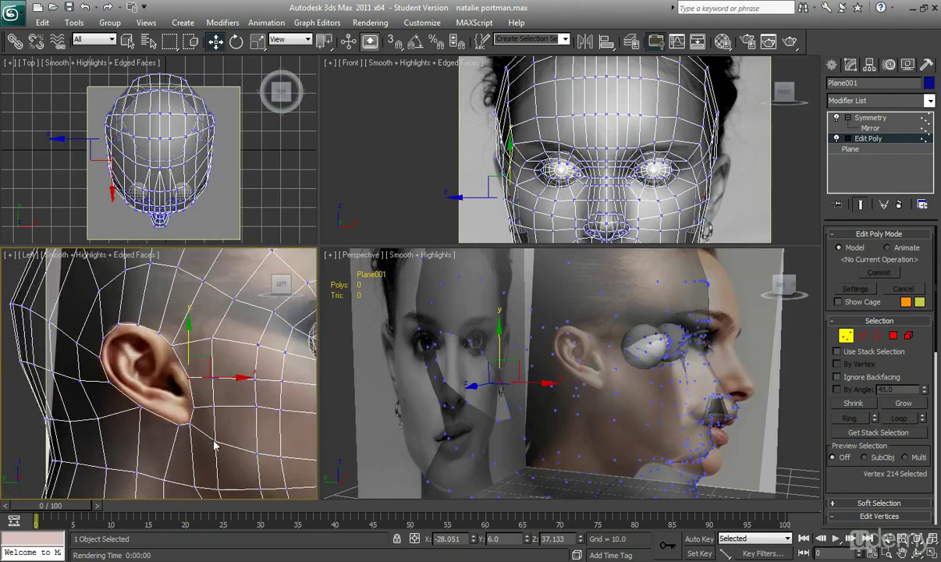
{"action": "left_click_drag", "start_coordinate": [95, 376], "coordinate": [130, 361]}
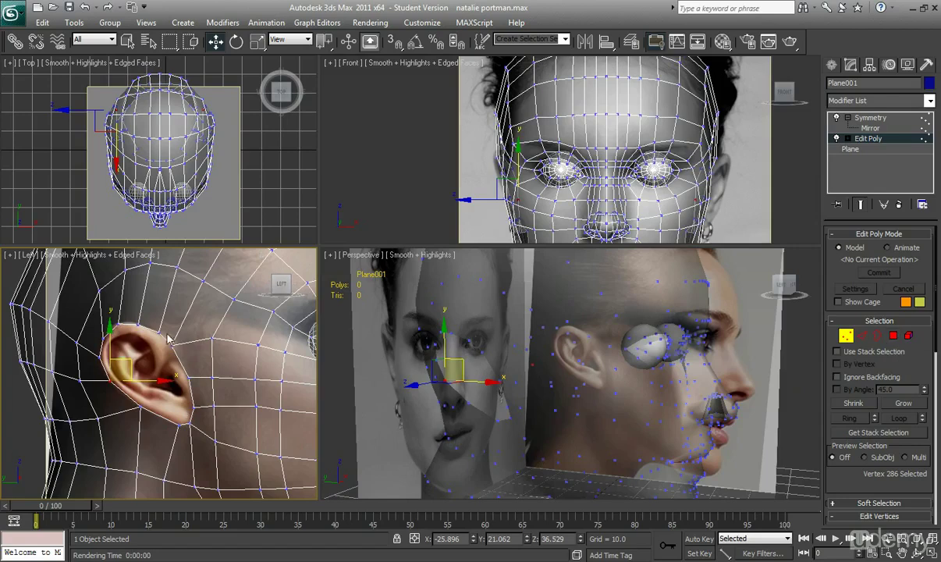
{"action": "scroll", "coordinate": [114, 341], "scroll_direction": "up", "scroll_amount": 3}
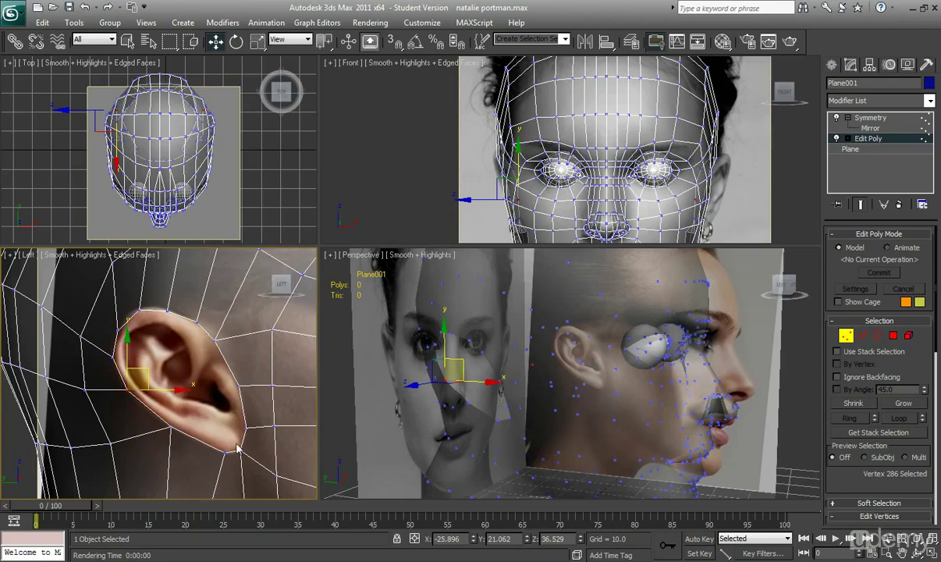
Step: Switch to polygon editing and create one polygon from the border vertices to fill the ear opening
{"action": "left_click", "coordinate": [893, 335]}
{"action": "right_click", "coordinate": [217, 321]}
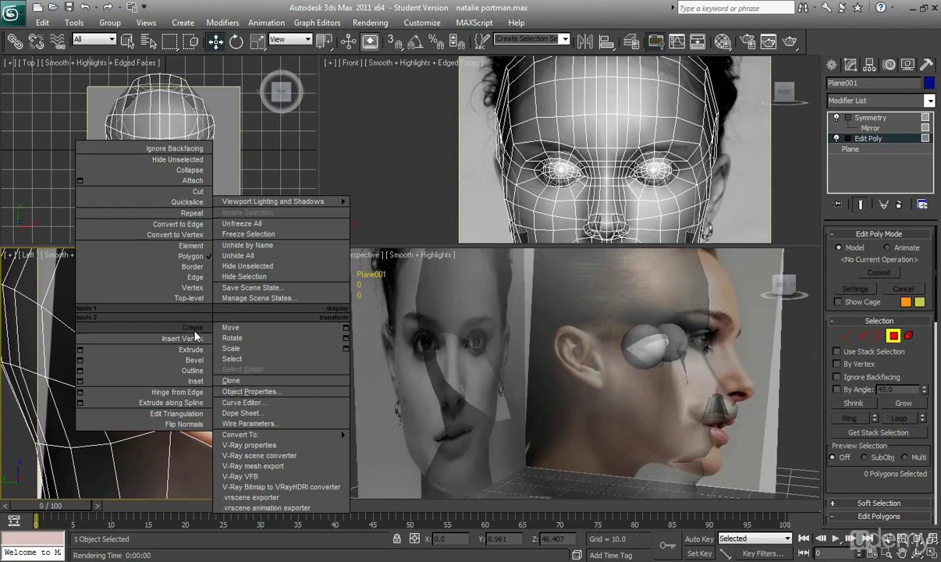
{"action": "left_click", "coordinate": [195, 336]}
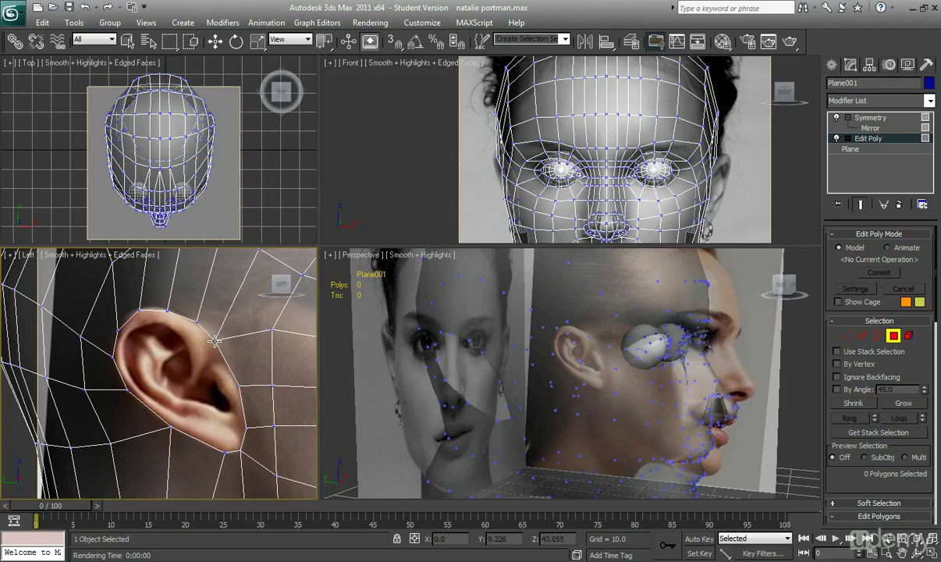
{"action": "left_click", "coordinate": [214, 340]}
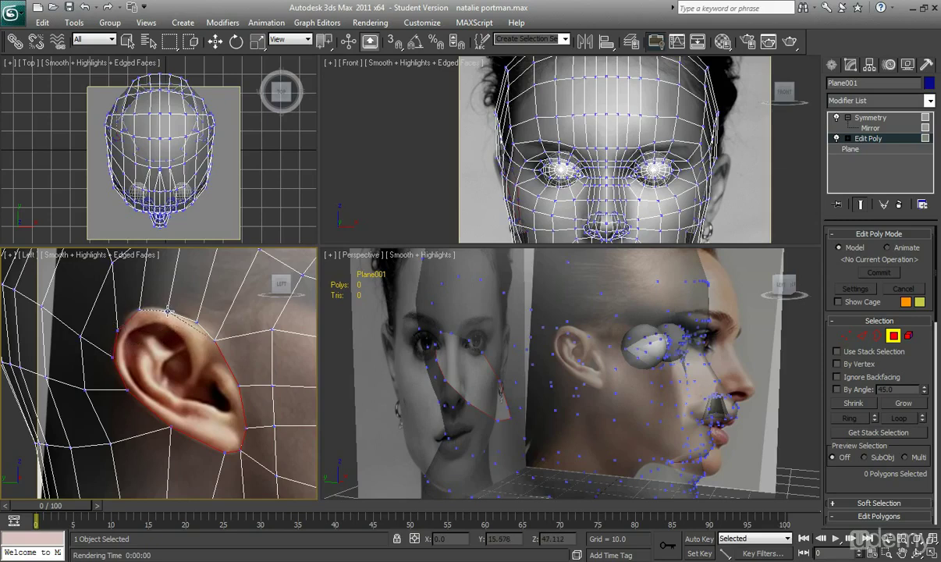
{"action": "left_click", "coordinate": [214, 339]}
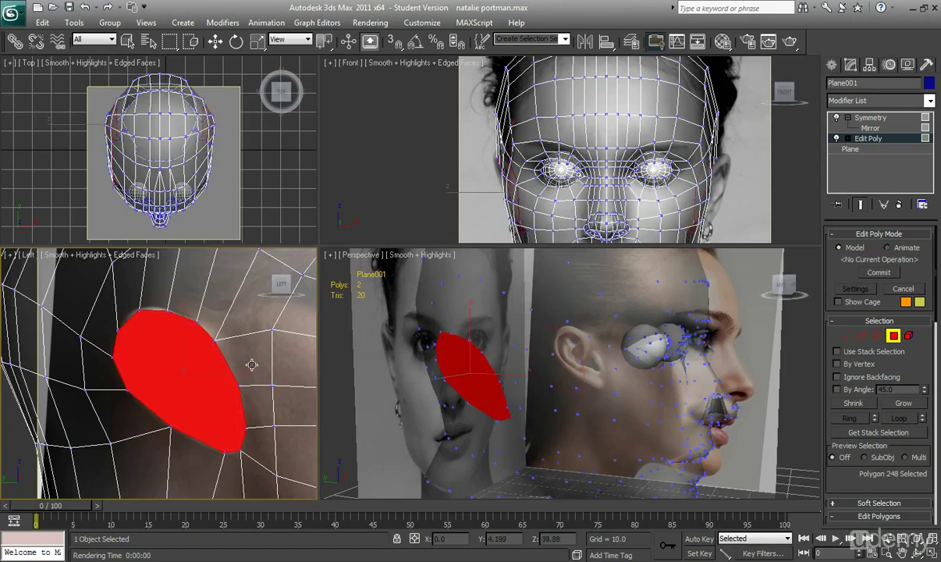
Step: Activate the Move tool with the ear polygon selected and turn off the head mesh's see-through display
{"action": "key", "text": "w"}
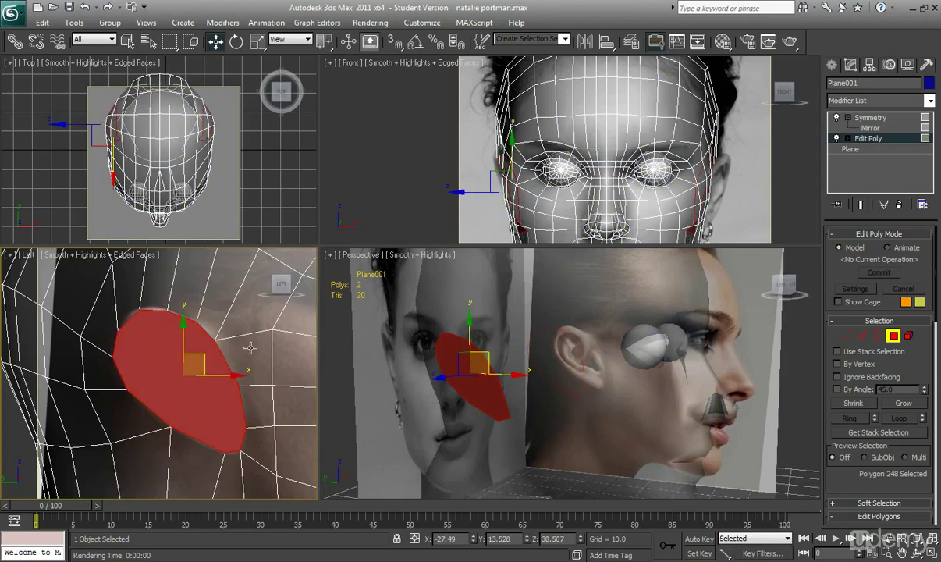
{"action": "left_click", "coordinate": [251, 323]}
{"action": "left_click", "coordinate": [220, 384]}
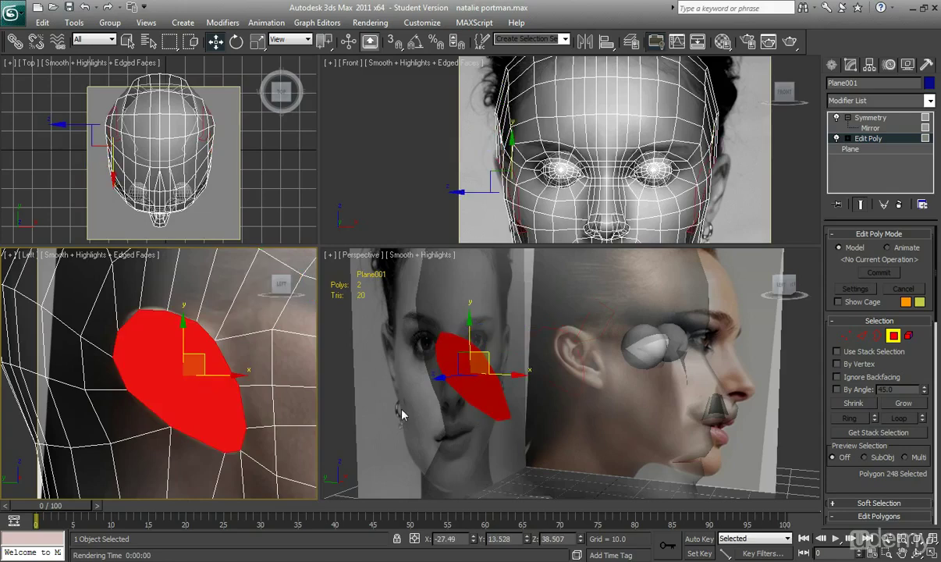
{"action": "key", "text": "alt+x"}
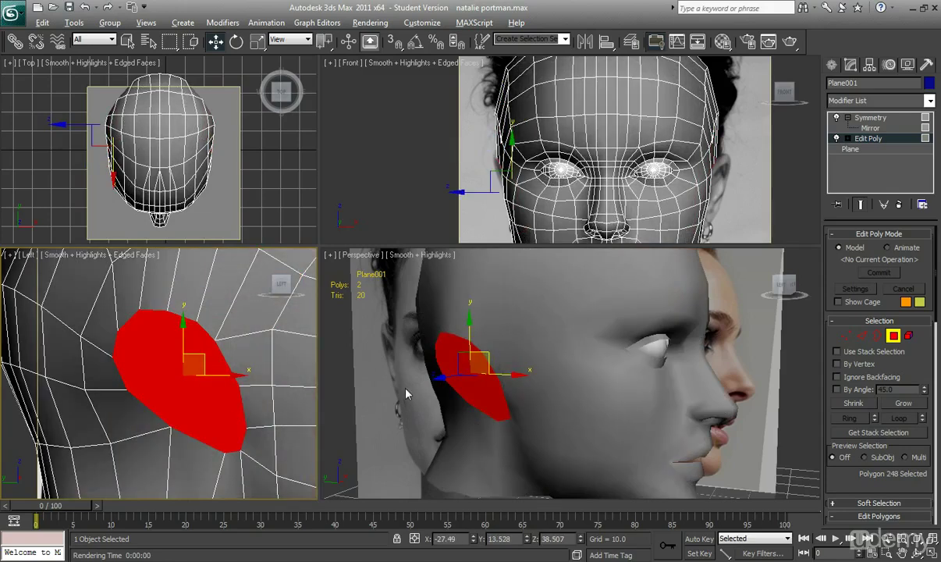
Step: Deselect the ear polygon and examine the head and the filled ear opening from several angles
{"action": "left_click", "coordinate": [404, 394]}
{"action": "middle_click_drag", "start_coordinate": [483, 400], "coordinate": [430, 400], "text": "alt"}
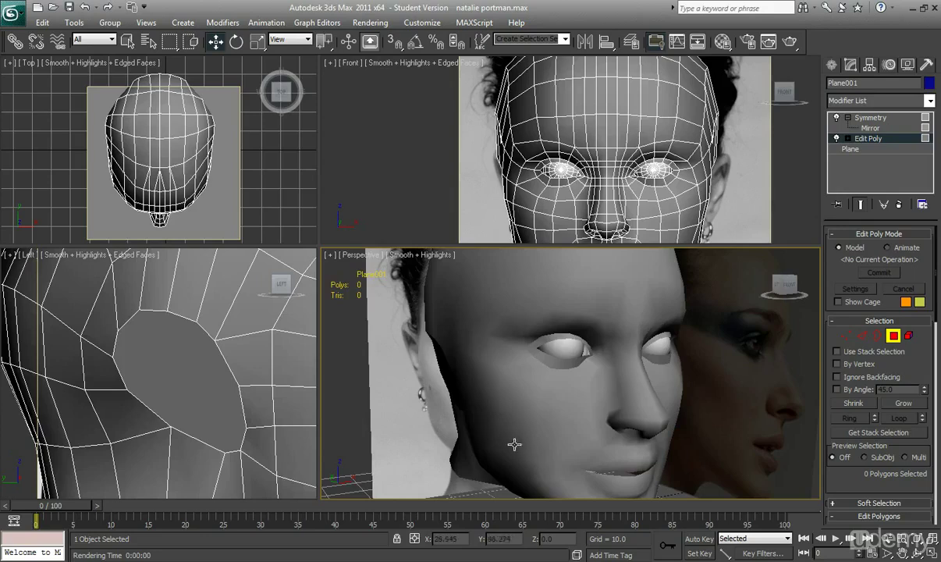
{"action": "middle_click_drag", "start_coordinate": [496, 437], "coordinate": [661, 413], "text": "alt"}
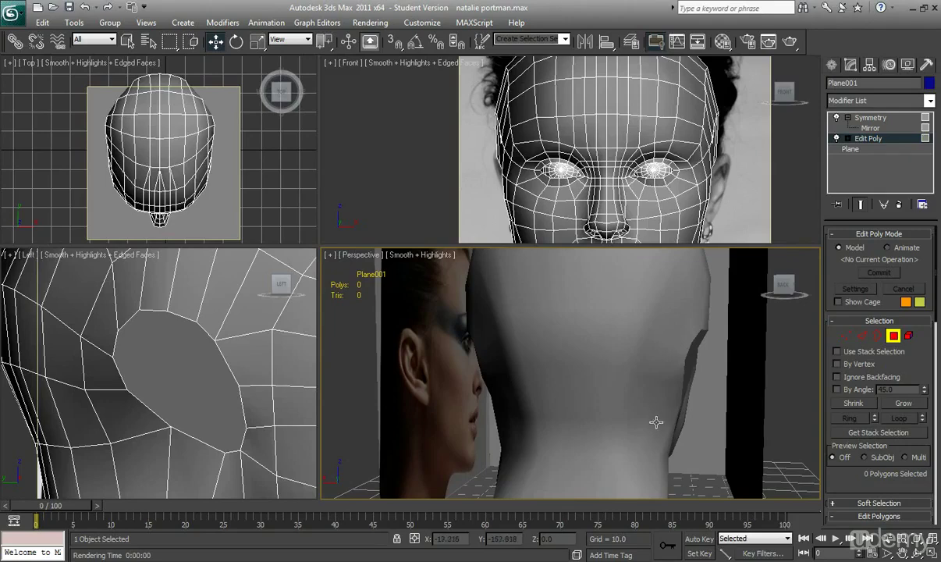
{"action": "middle_click_drag", "start_coordinate": [706, 349], "coordinate": [570, 358], "text": "alt"}
{"action": "scroll", "coordinate": [509, 351], "scroll_direction": "down", "scroll_amount": 3}
{"action": "scroll", "coordinate": [607, 371], "scroll_direction": "up", "scroll_amount": 3}
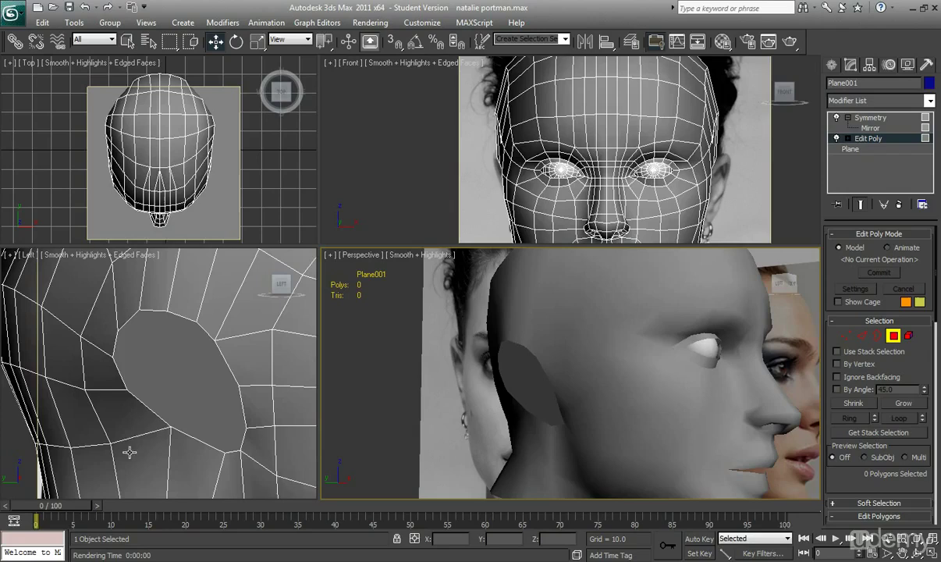
Step: Select the ear polygon and start extruding it outward from the head to a height of about 1.303
{"action": "middle_click_drag", "start_coordinate": [133, 437], "coordinate": [117, 443]}
{"action": "left_click", "coordinate": [149, 357]}
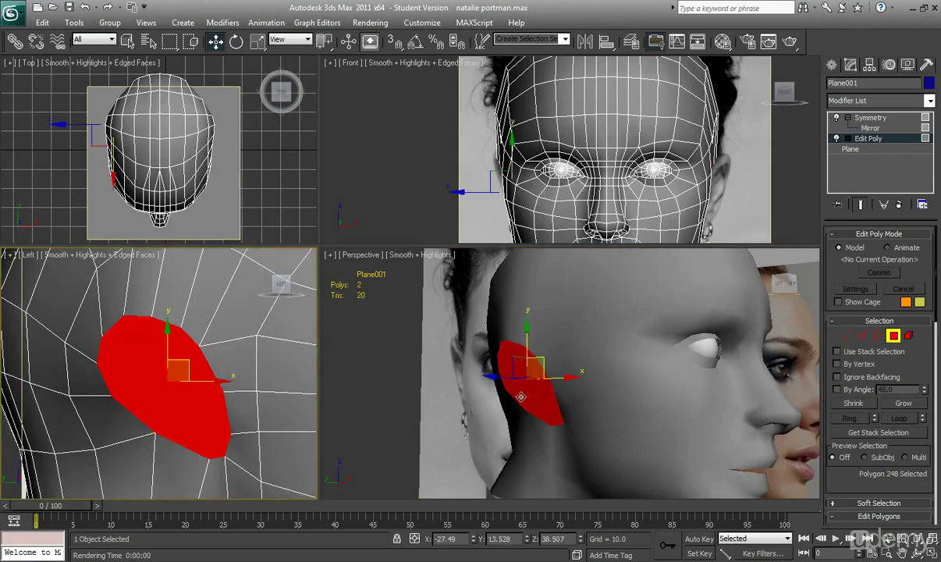
{"action": "middle_click_drag", "start_coordinate": [490, 371], "coordinate": [558, 403]}
{"action": "scroll", "coordinate": [558, 402], "scroll_direction": "up", "scroll_amount": 6}
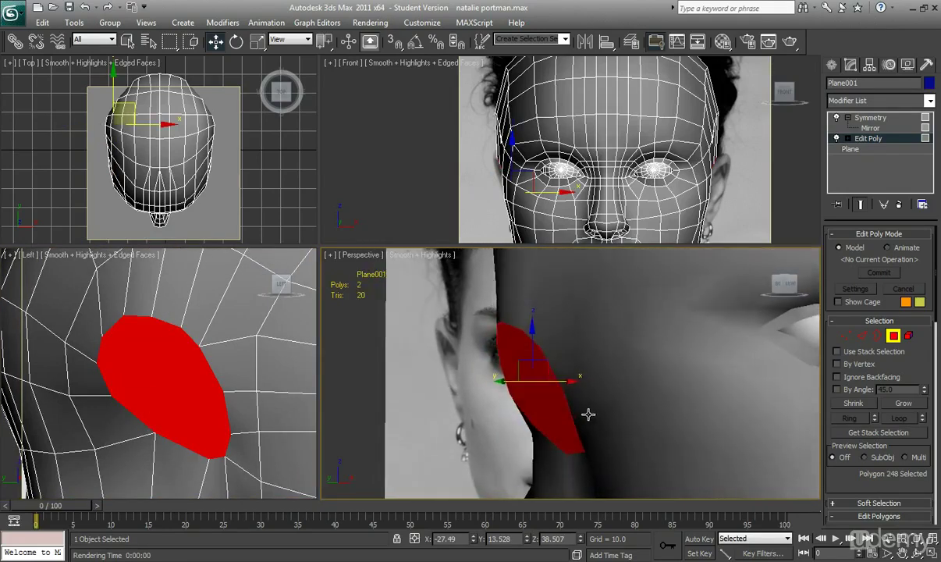
{"action": "middle_click_drag", "start_coordinate": [475, 201], "coordinate": [488, 166]}
{"action": "scroll", "coordinate": [482, 170], "scroll_direction": "up", "scroll_amount": 3}
{"action": "scroll", "coordinate": [859, 481], "scroll_direction": "down", "scroll_amount": 4}
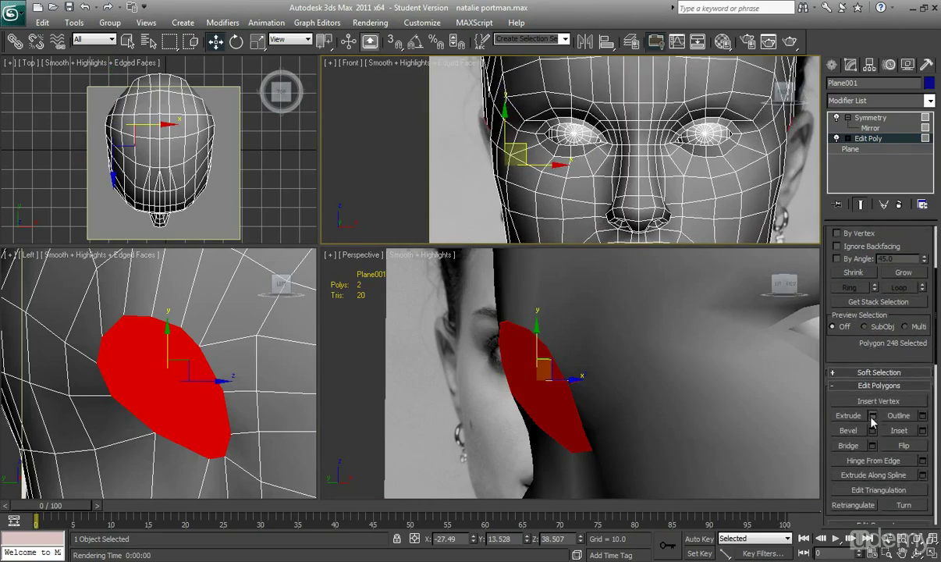
{"action": "left_click", "coordinate": [871, 416]}
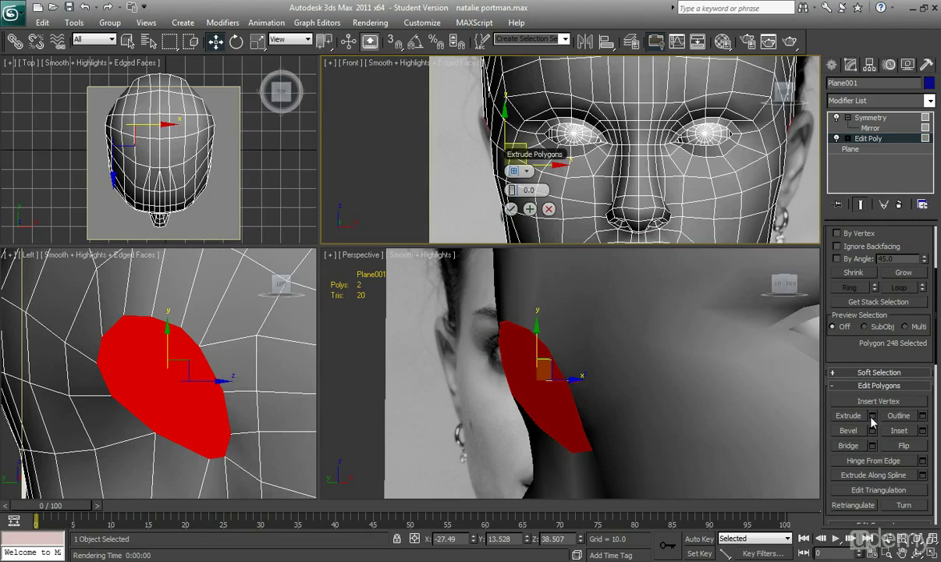
{"action": "mouse_move", "coordinate": [518, 191]}
{"action": "left_mouse_down"}
{"action": "mouse_move", "coordinate": [533, 190]}
{"action": "mouse_move", "coordinate": [522, 190]}
{"action": "left_mouse_up"}
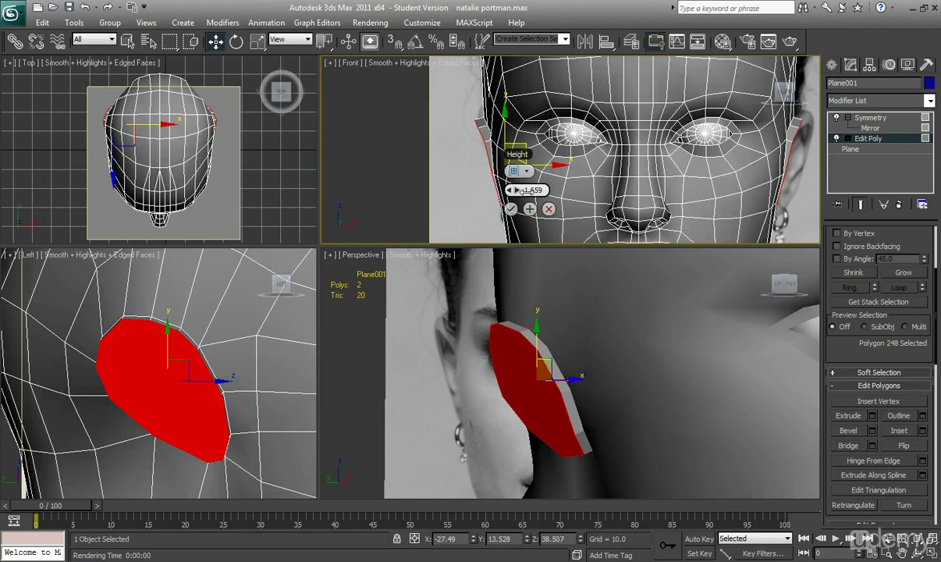
{"action": "left_click_drag", "start_coordinate": [522, 190], "coordinate": [518, 190]}
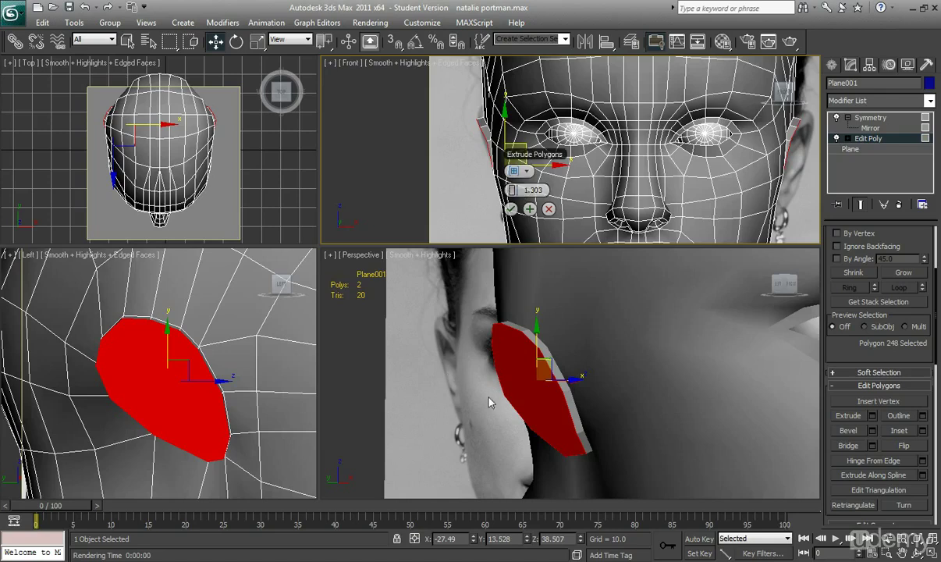
Step: Switch to the ref images folder, open Natalie-Portman-goodlist-lg.jpg to check how far the ears stand out, and return to 3ds Max
{"action": "key", "text": "alt+Tab"}
{"action": "left_click", "coordinate": [161, 176]}
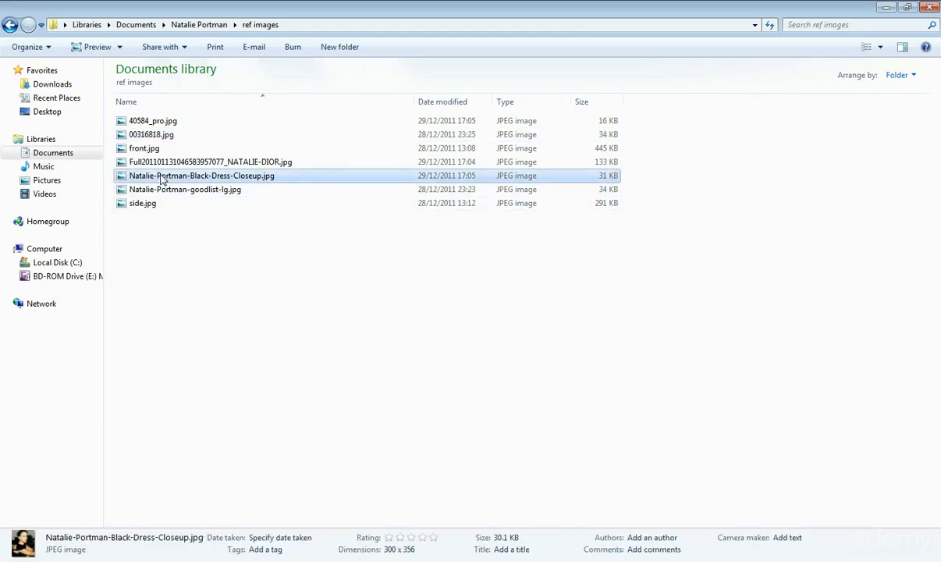
{"action": "left_click", "coordinate": [159, 164]}
{"action": "left_click", "coordinate": [164, 191]}
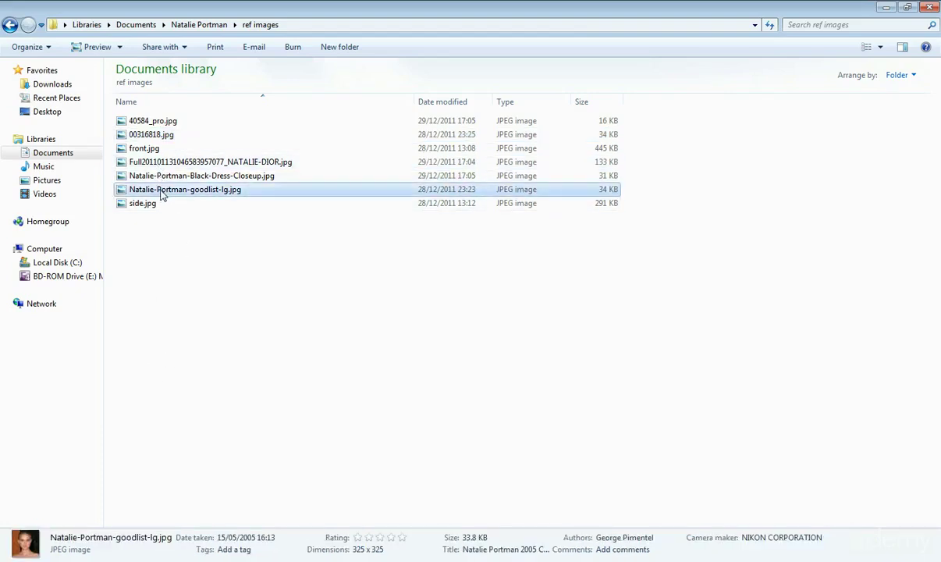
{"action": "double_click", "coordinate": [161, 190]}
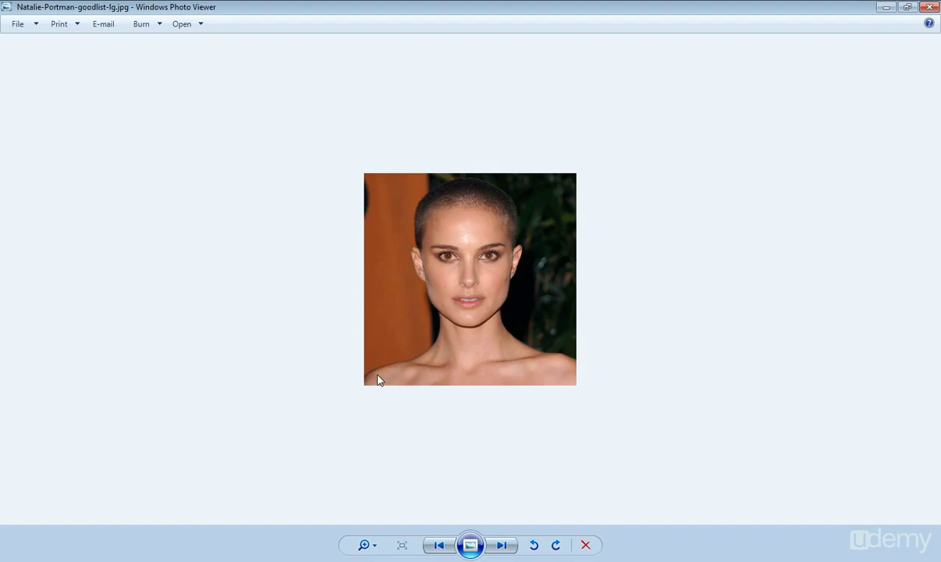
{"action": "left_click", "coordinate": [154, 560]}
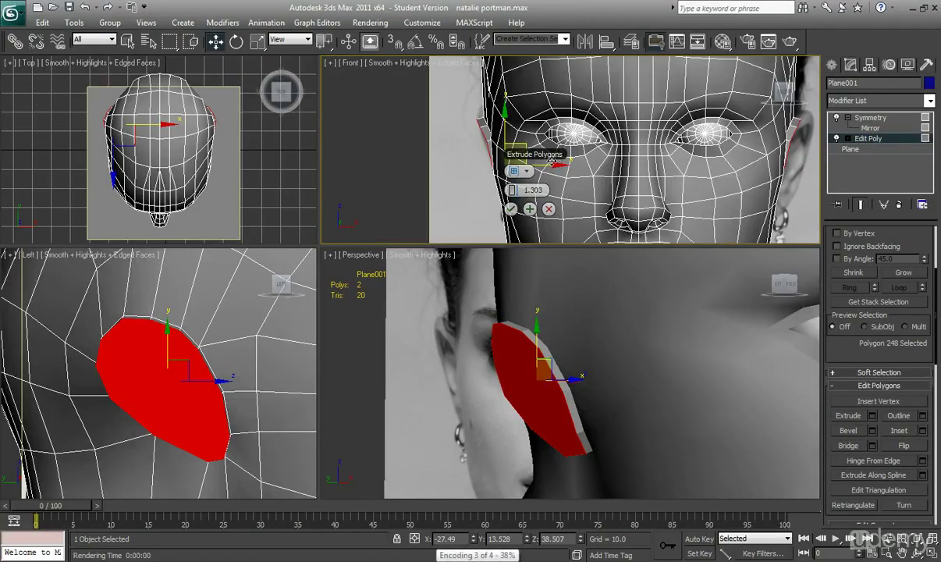
Step: Finish the ear extrusion at a greater height and shift the extruded polygon slightly upward to match the see-through reference ear
{"action": "left_click_drag", "start_coordinate": [516, 189], "coordinate": [521, 190]}
{"action": "left_click", "coordinate": [511, 210]}
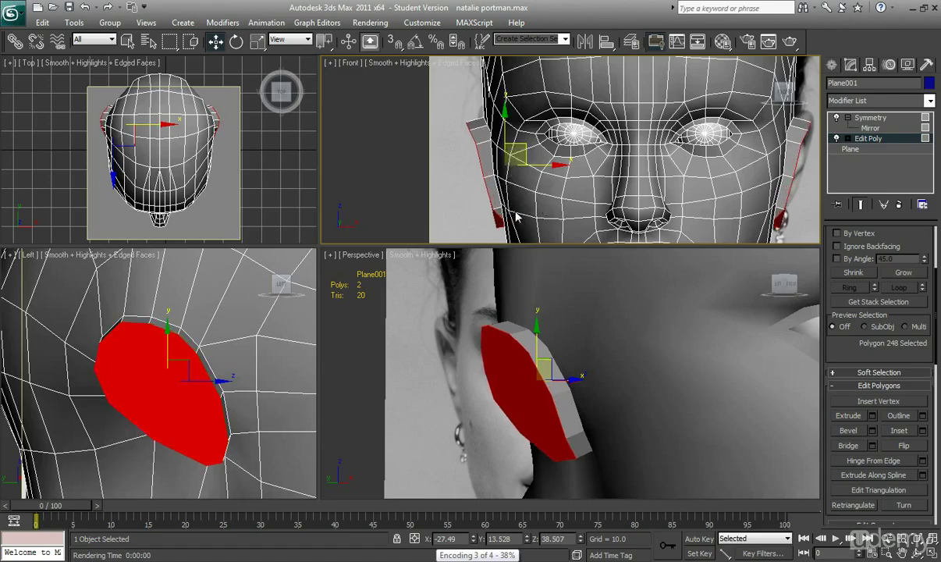
{"action": "middle_click_drag", "start_coordinate": [608, 423], "coordinate": [587, 396]}
{"action": "mouse_move", "coordinate": [594, 355]}
{"action": "middle_mouse_down"}
{"action": "mouse_move", "coordinate": [608, 358]}
{"action": "mouse_move", "coordinate": [605, 351]}
{"action": "middle_mouse_up"}
{"action": "scroll", "coordinate": [602, 359], "scroll_direction": "up", "scroll_amount": 4}
{"action": "middle_click_drag", "start_coordinate": [202, 351], "coordinate": [215, 351]}
{"action": "left_click_drag", "start_coordinate": [193, 365], "coordinate": [194, 360]}
{"action": "key", "text": "alt+x"}
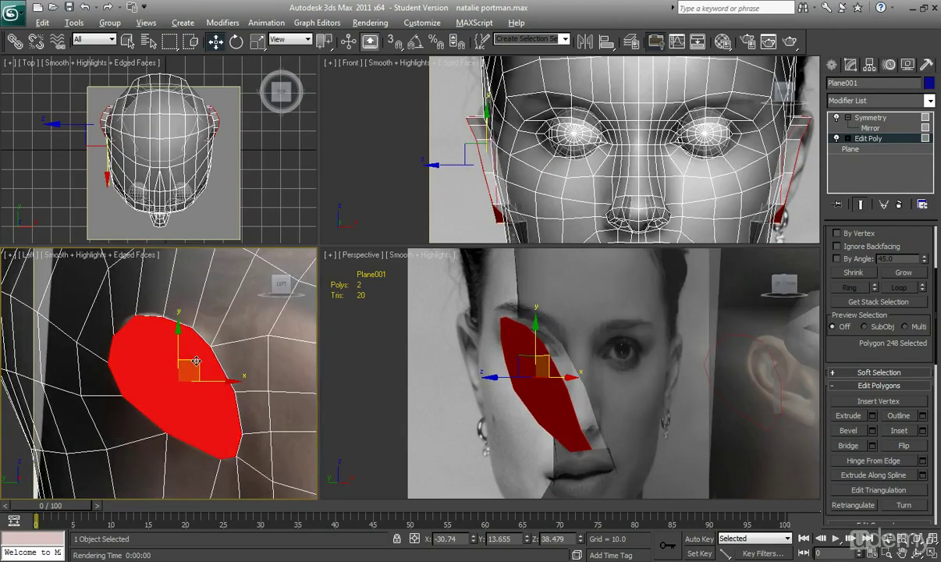
Step: Examine how the extruded ear polygon lines up with the reference ear from the side and at an angle
{"action": "scroll", "coordinate": [192, 367], "scroll_direction": "up", "scroll_amount": 2}
{"action": "middle_click_drag", "start_coordinate": [212, 378], "coordinate": [193, 370]}
{"action": "mouse_move", "coordinate": [552, 394]}
{"action": "middle_mouse_down", "text": "alt"}
{"action": "mouse_move", "coordinate": [538, 391]}
{"action": "mouse_move", "coordinate": [541, 406]}
{"action": "middle_mouse_up", "text": "alt"}
{"action": "middle_click_drag", "start_coordinate": [282, 371], "coordinate": [255, 374]}
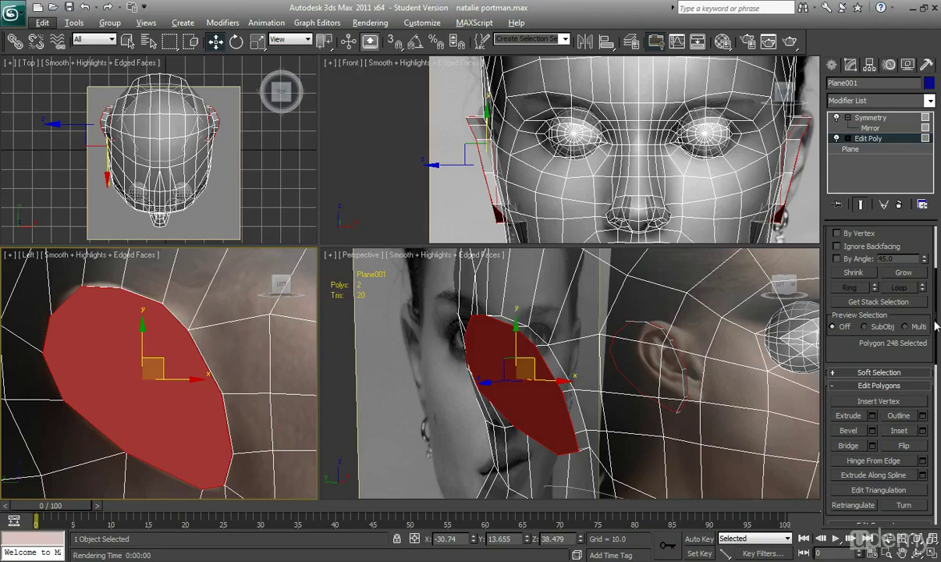
{"action": "scroll", "coordinate": [872, 291], "scroll_direction": "up", "scroll_amount": 5}
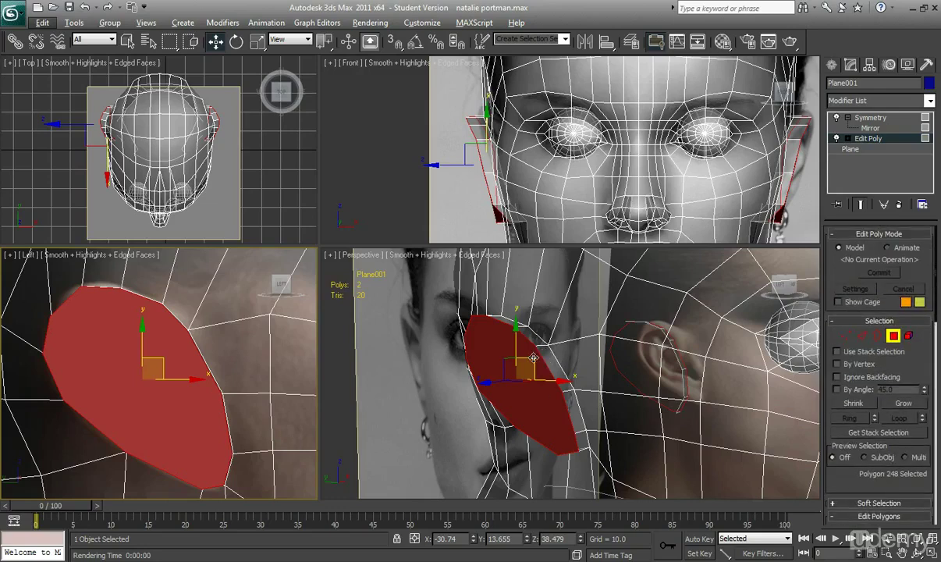
{"action": "middle_click_drag", "start_coordinate": [503, 336], "coordinate": [593, 375], "text": "alt"}
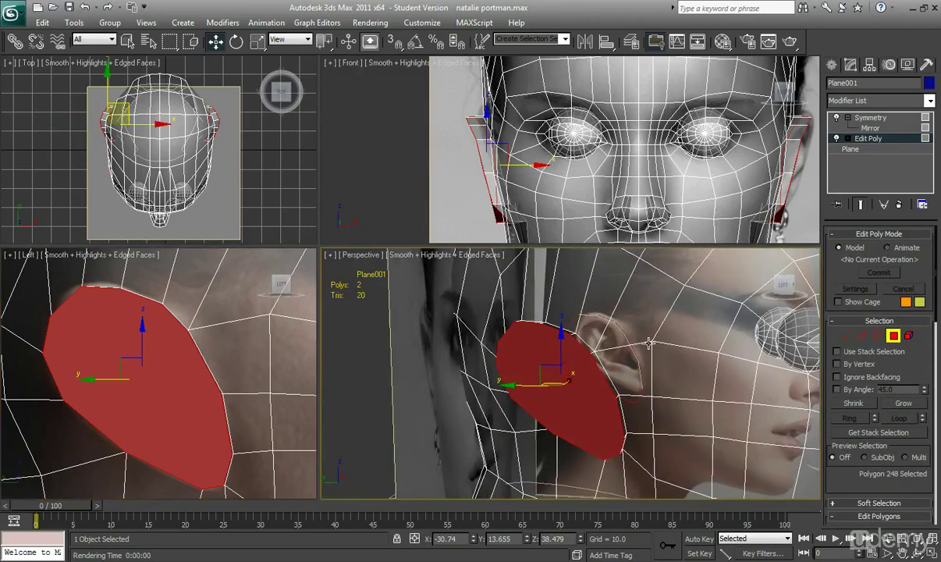
{"action": "mouse_move", "coordinate": [631, 330]}
{"action": "middle_mouse_down", "text": "alt"}
{"action": "mouse_move", "coordinate": [623, 317]}
{"action": "mouse_move", "coordinate": [636, 328]}
{"action": "middle_mouse_up", "text": "alt"}
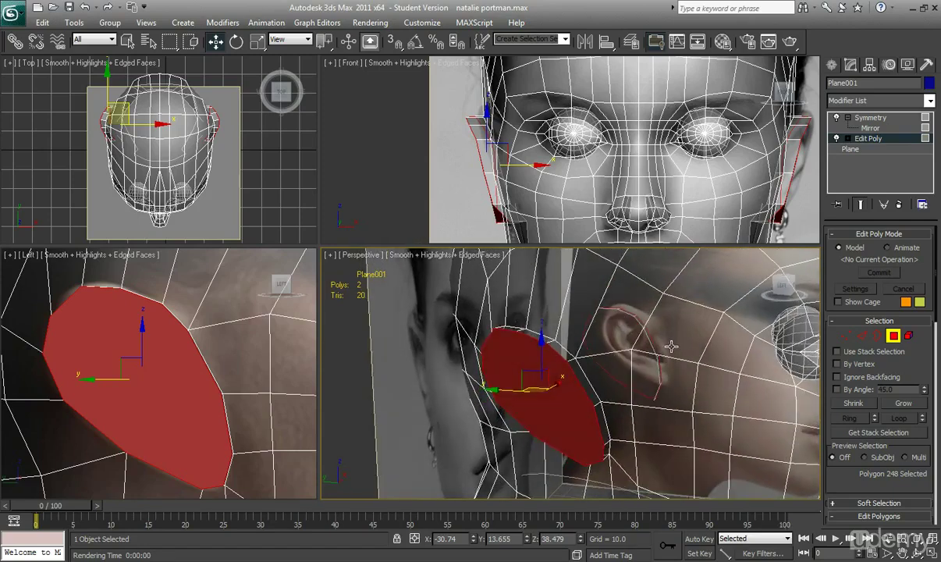
Step: Switch to vertex editing and activate Target Weld, with the head mesh's see-through display turned off
{"action": "left_click", "coordinate": [848, 340]}
{"action": "middle_click_drag", "start_coordinate": [623, 398], "coordinate": [939, 402], "text": "alt"}
{"action": "scroll", "coordinate": [915, 435], "scroll_direction": "down", "scroll_amount": 5}
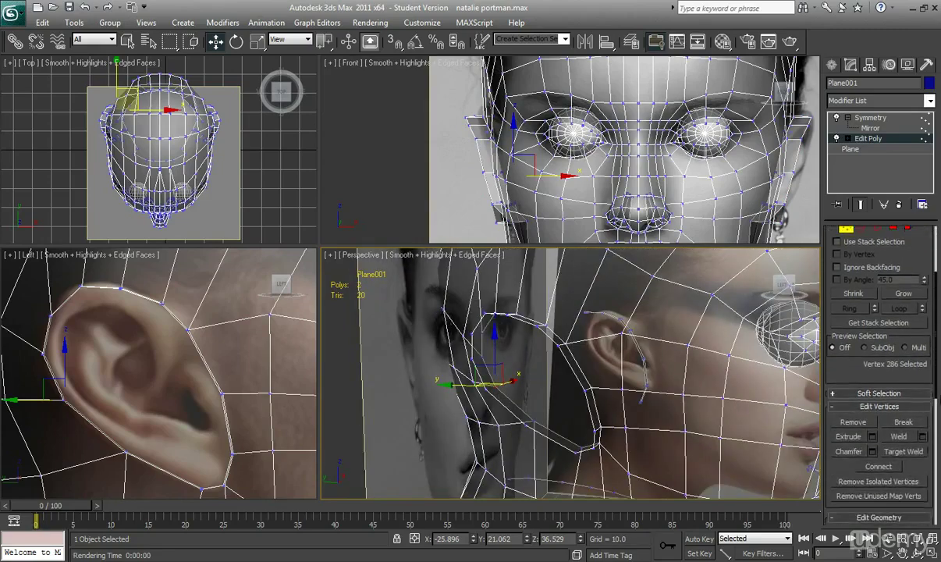
{"action": "key", "text": "alt+x"}
{"action": "middle_click_drag", "start_coordinate": [600, 424], "coordinate": [613, 414], "text": "alt"}
{"action": "middle_click_drag", "start_coordinate": [289, 378], "coordinate": [245, 382]}
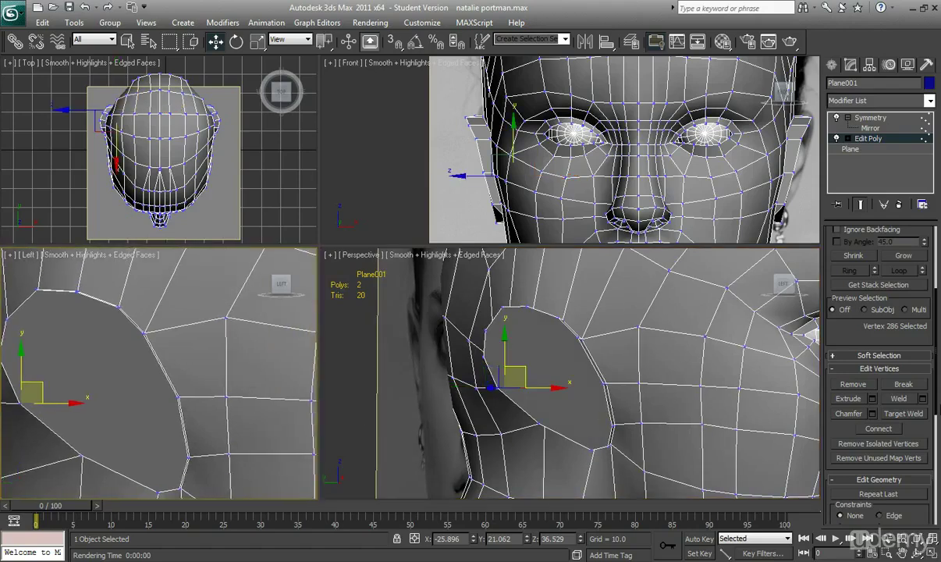
{"action": "left_click", "coordinate": [895, 415]}
{"action": "key", "text": "alt+x"}
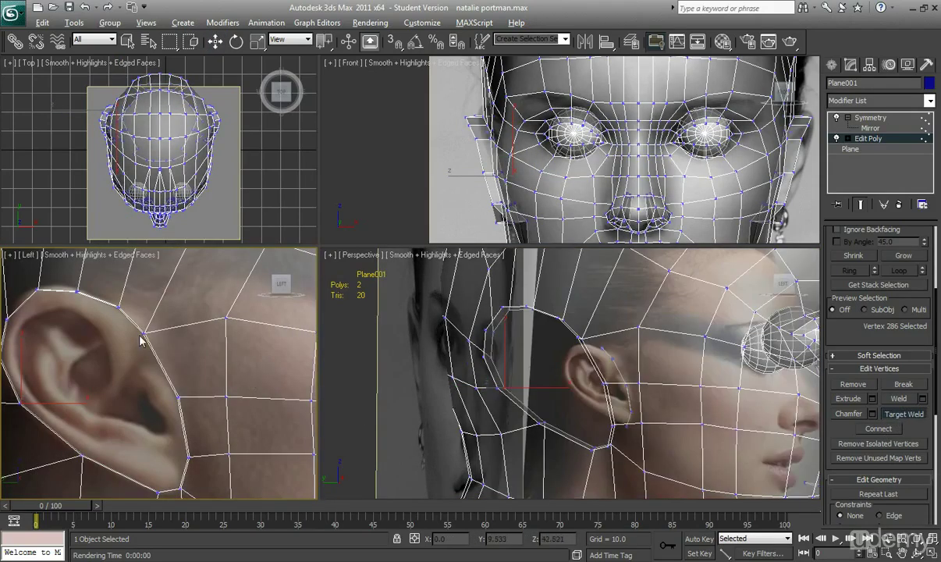
{"action": "key", "text": "alt+x"}
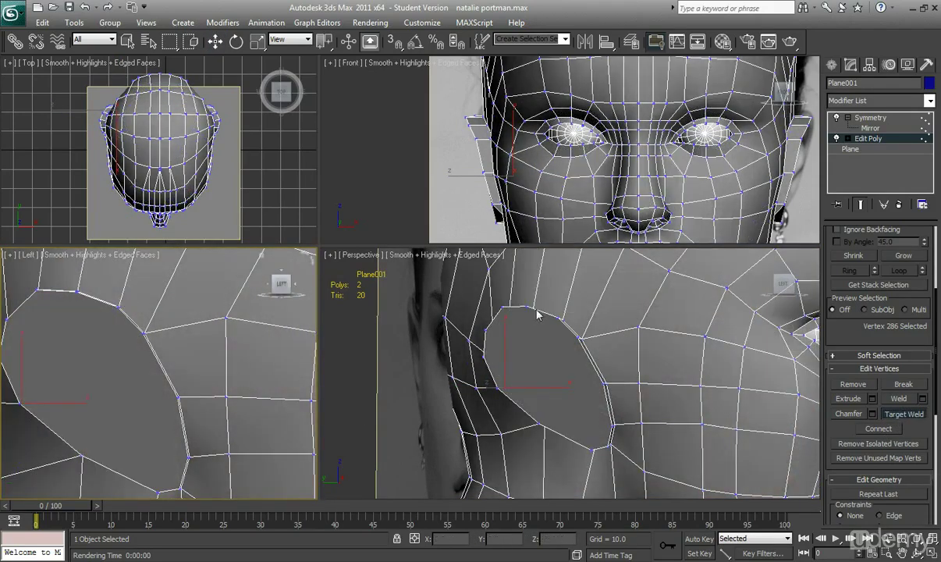
Step: Target-weld the extruded vertices along the front rim of the ear base to the matching head vertices
{"action": "scroll", "coordinate": [557, 328], "scroll_direction": "up", "scroll_amount": 4}
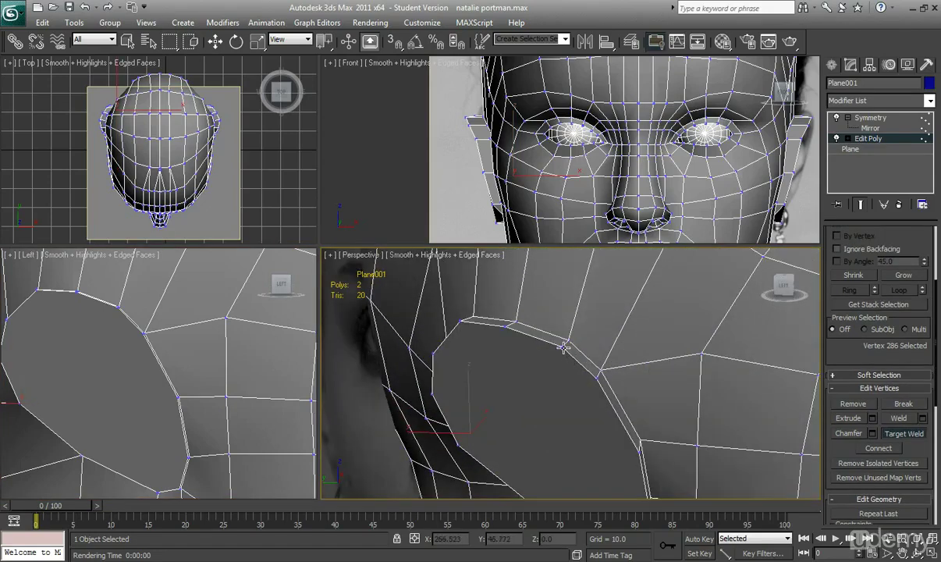
{"action": "left_click", "coordinate": [568, 343]}
{"action": "left_click", "coordinate": [588, 374]}
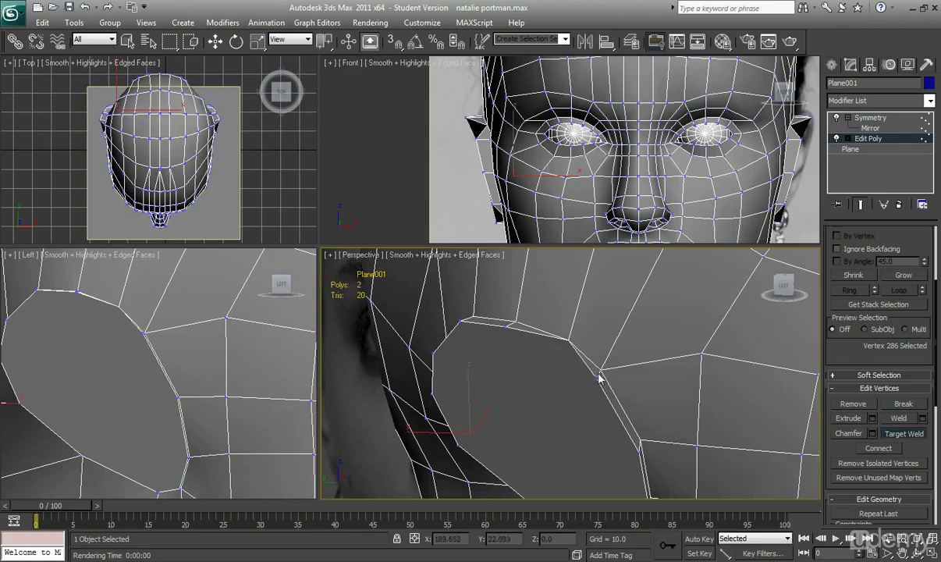
{"action": "middle_click_drag", "start_coordinate": [625, 357], "coordinate": [576, 327]}
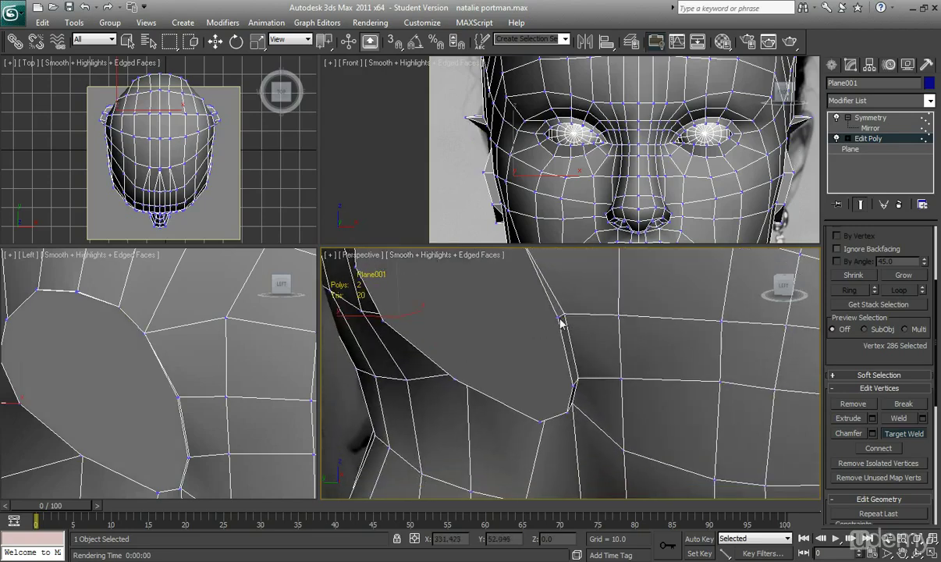
{"action": "left_click", "coordinate": [559, 318]}
{"action": "left_click", "coordinate": [564, 314]}
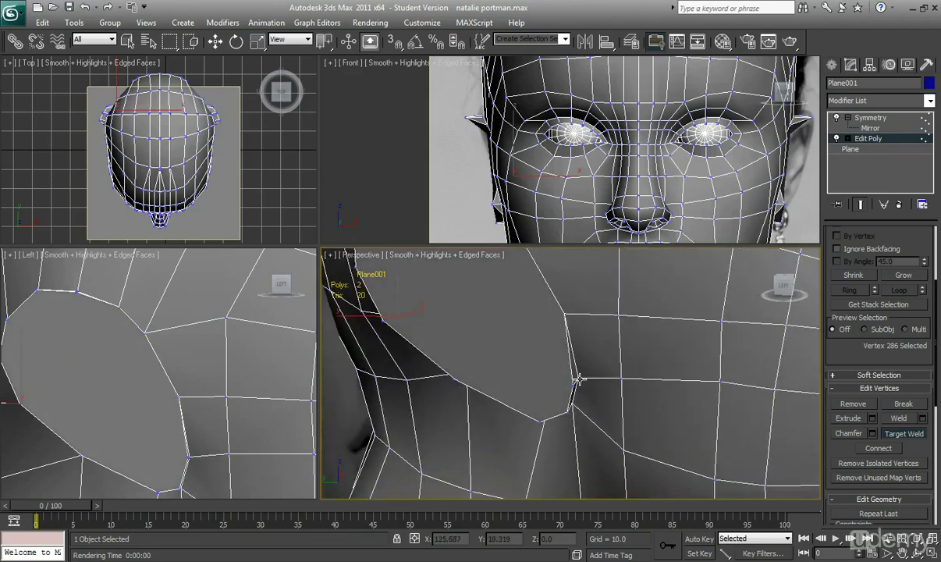
Step: Target-weld the extruded front vertex at the earlobe to its head vertex and compare it with the reference ear
{"action": "middle_click_drag", "start_coordinate": [577, 405], "coordinate": [574, 334], "text": "alt"}
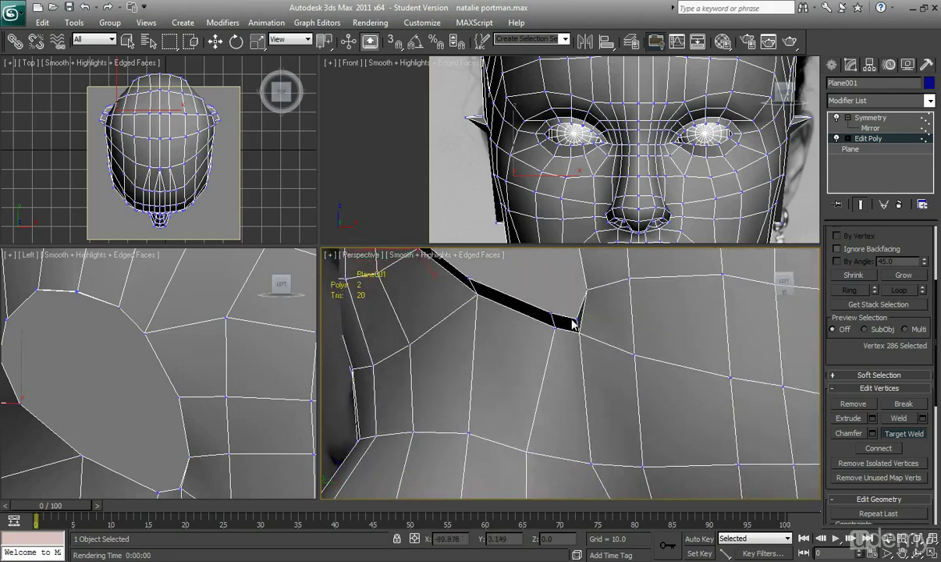
{"action": "key", "text": "alt+x"}
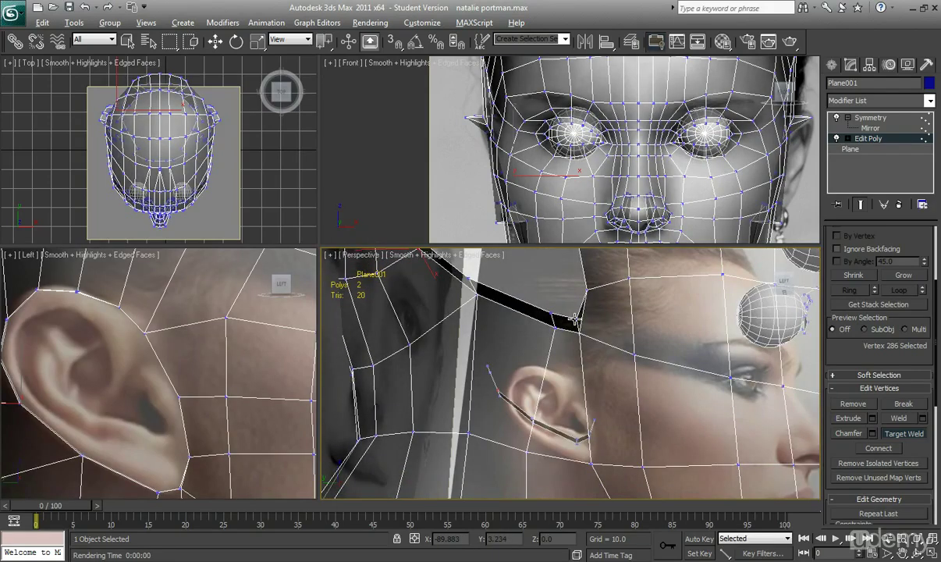
{"action": "key", "text": "alt+x"}
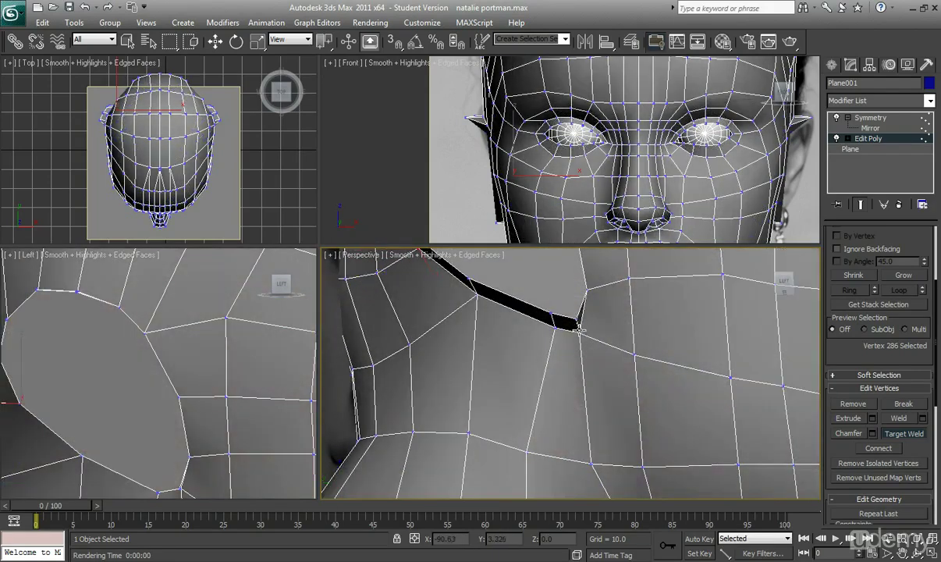
{"action": "left_click", "coordinate": [579, 331]}
{"action": "key", "text": "alt+x"}
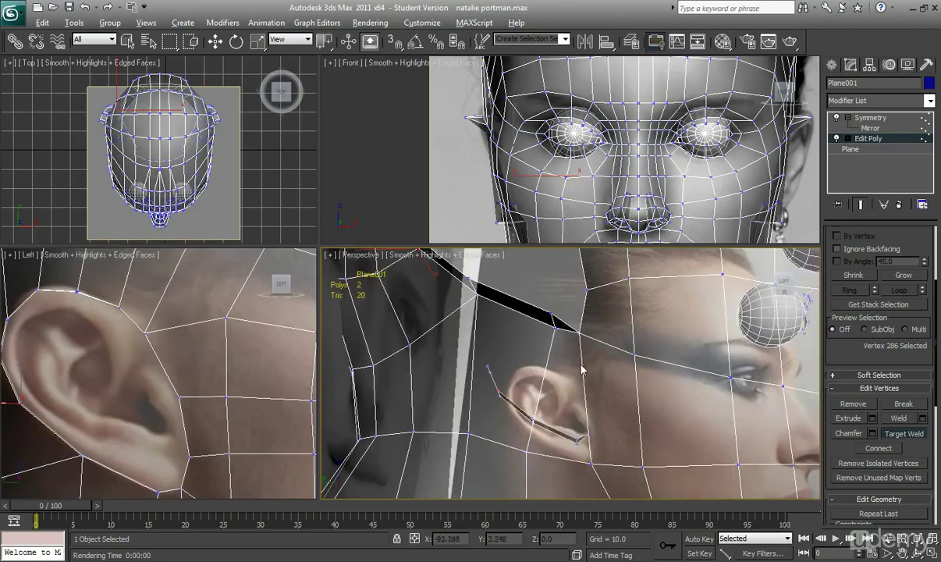
Step: Leave Target Weld and move the upper rim vertex of the ear base inward toward the head
{"action": "middle_click_drag", "start_coordinate": [581, 373], "coordinate": [544, 419], "text": "alt"}
{"action": "key", "text": "alt+x"}
{"action": "key", "text": "7"}
{"action": "key", "text": "w"}
{"action": "scroll", "coordinate": [508, 418], "scroll_direction": "up", "scroll_amount": 2}
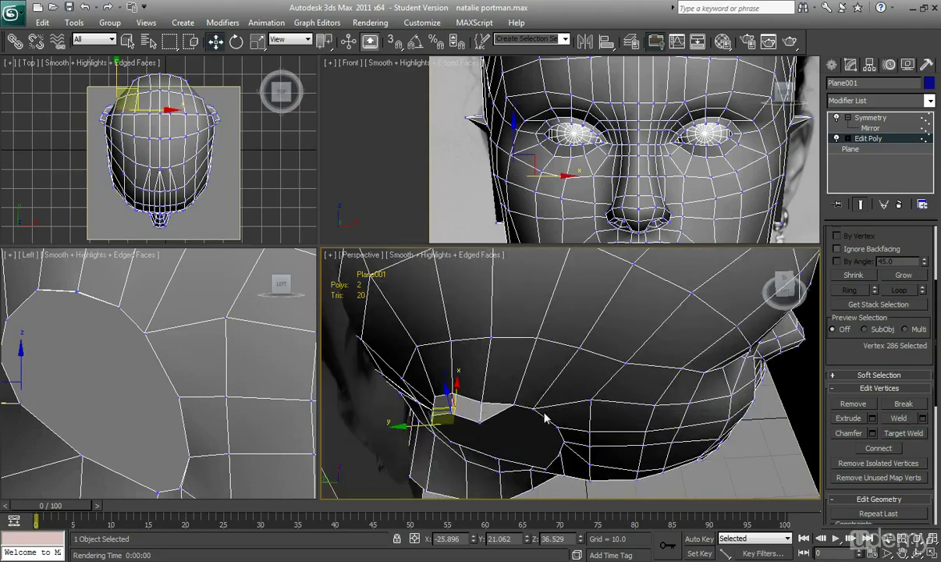
{"action": "left_click", "coordinate": [481, 423]}
{"action": "middle_click_drag", "start_coordinate": [481, 423], "coordinate": [448, 427], "text": "alt"}
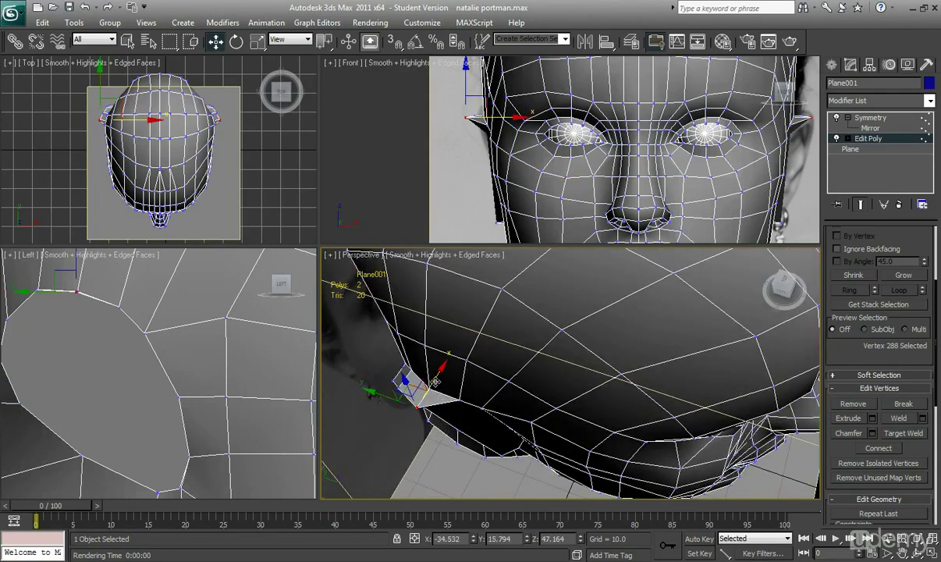
{"action": "left_click_drag", "start_coordinate": [435, 380], "coordinate": [447, 372]}
Step: Reposition the vertices on the upper rear rim of the ear base so the rim stands out from the head
{"action": "middle_click_drag", "start_coordinate": [448, 372], "coordinate": [493, 361], "text": "alt"}
{"action": "scroll", "coordinate": [158, 198], "scroll_direction": "up", "scroll_amount": 5}
{"action": "middle_click_drag", "start_coordinate": [159, 198], "coordinate": [194, 198]}
{"action": "scroll", "coordinate": [148, 159], "scroll_direction": "up", "scroll_amount": 2}
{"action": "key", "text": "alt+x"}
{"action": "key", "text": "alt+x"}
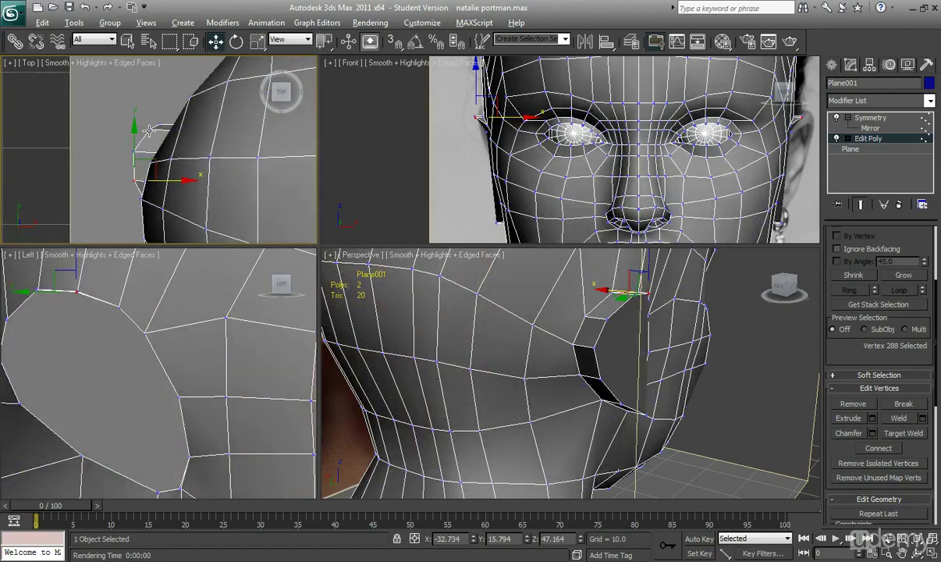
{"action": "left_click", "coordinate": [148, 131]}
{"action": "mouse_move", "coordinate": [495, 337]}
{"action": "middle_mouse_down", "text": "alt"}
{"action": "mouse_move", "coordinate": [514, 349]}
{"action": "mouse_move", "coordinate": [490, 325]}
{"action": "middle_mouse_up", "text": "alt"}
{"action": "left_click_drag", "start_coordinate": [626, 361], "coordinate": [628, 396]}
{"action": "left_click", "coordinate": [633, 390]}
{"action": "middle_click_drag", "start_coordinate": [633, 390], "coordinate": [616, 369], "text": "alt"}
{"action": "left_click_drag", "start_coordinate": [611, 338], "coordinate": [635, 342]}
Step: Adjust the two vertices on the lower rear rim of the ear base outward from the head
{"action": "middle_click_drag", "start_coordinate": [616, 351], "coordinate": [623, 332], "text": "alt"}
{"action": "left_click", "coordinate": [617, 321]}
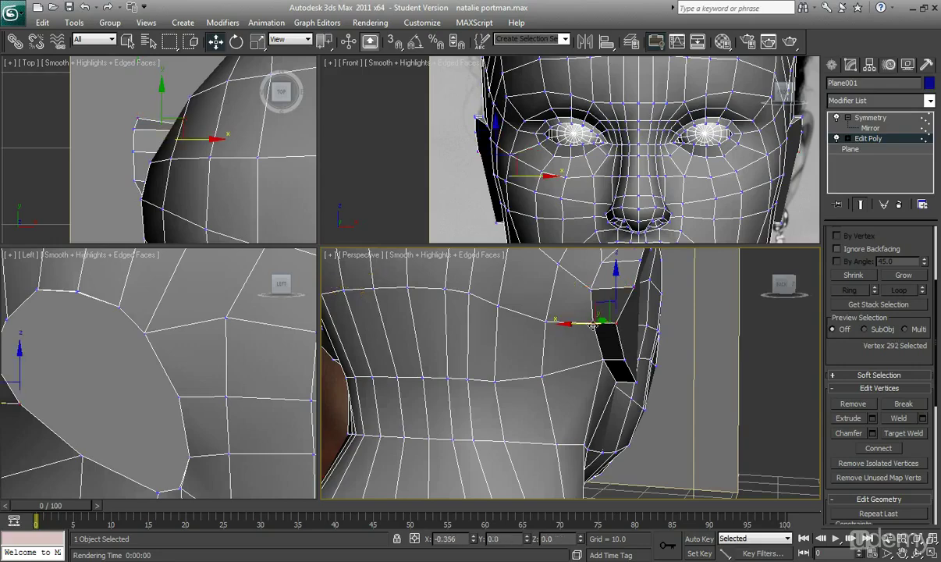
{"action": "middle_click_drag", "start_coordinate": [596, 333], "coordinate": [657, 358], "text": "alt"}
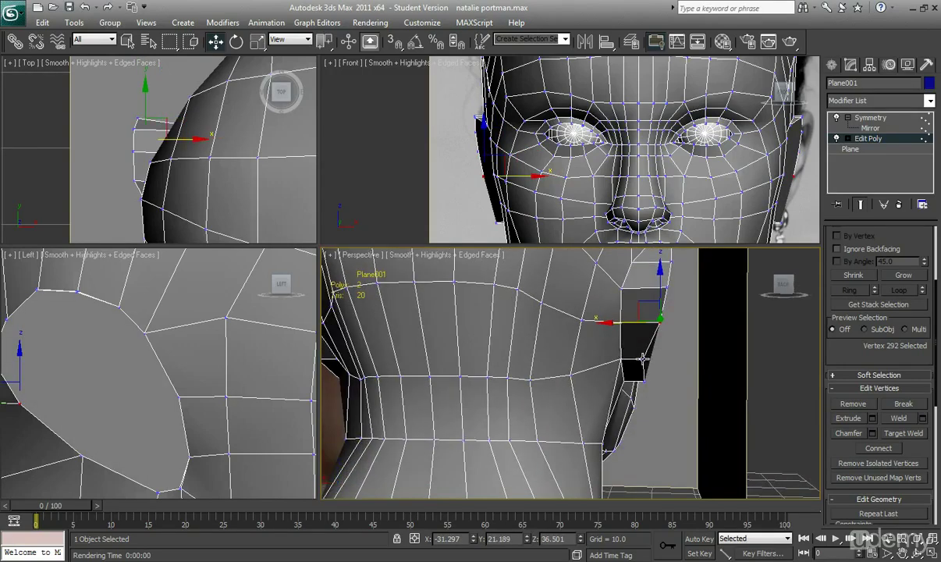
{"action": "left_click", "coordinate": [642, 357]}
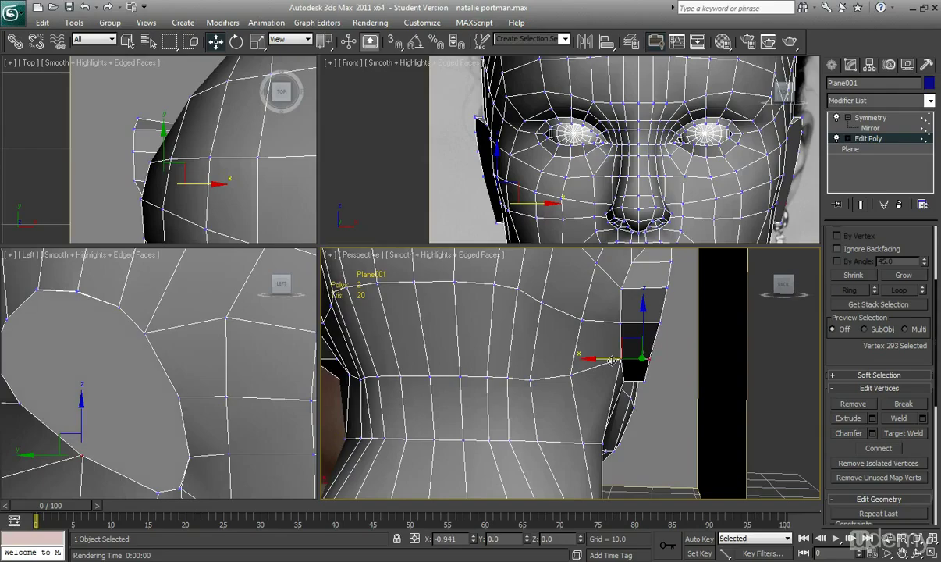
{"action": "left_click_drag", "start_coordinate": [613, 360], "coordinate": [609, 355]}
{"action": "middle_click_drag", "start_coordinate": [609, 355], "coordinate": [455, 350], "text": "alt"}
{"action": "scroll", "coordinate": [430, 356], "scroll_direction": "down", "scroll_amount": 5}
{"action": "scroll", "coordinate": [479, 373], "scroll_direction": "up", "scroll_amount": 6}
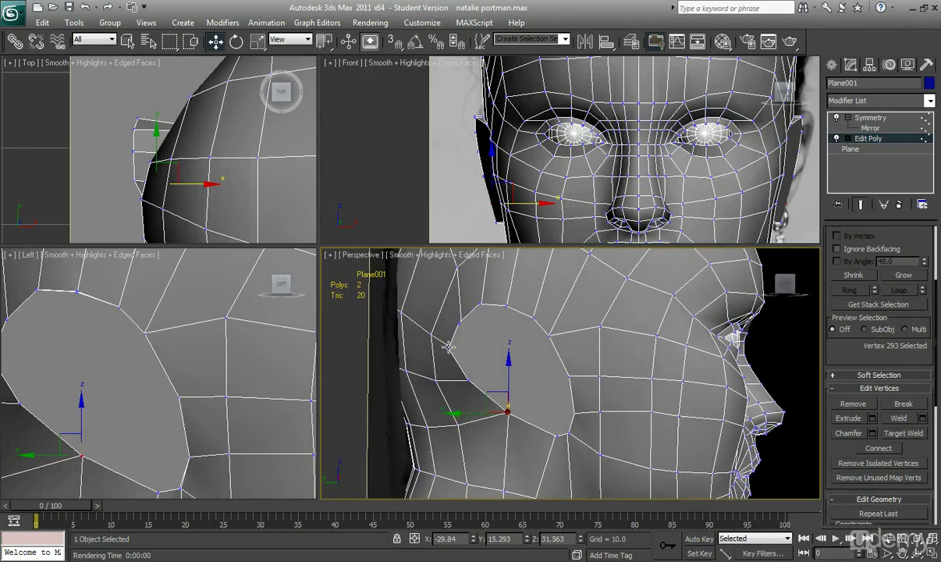
Step: Move the rearmost rim vertex of the ear base slightly forward in the side view
{"action": "left_click", "coordinate": [450, 349]}
{"action": "middle_click_drag", "start_coordinate": [151, 370], "coordinate": [246, 368]}
{"action": "left_click_drag", "start_coordinate": [129, 355], "coordinate": [137, 354]}
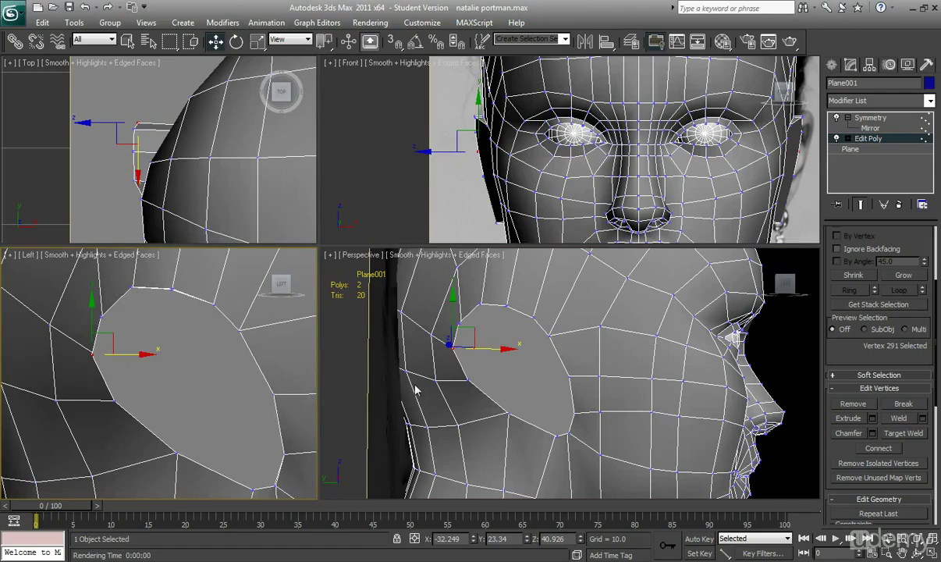
{"action": "middle_click_drag", "start_coordinate": [534, 378], "coordinate": [590, 390], "text": "alt"}
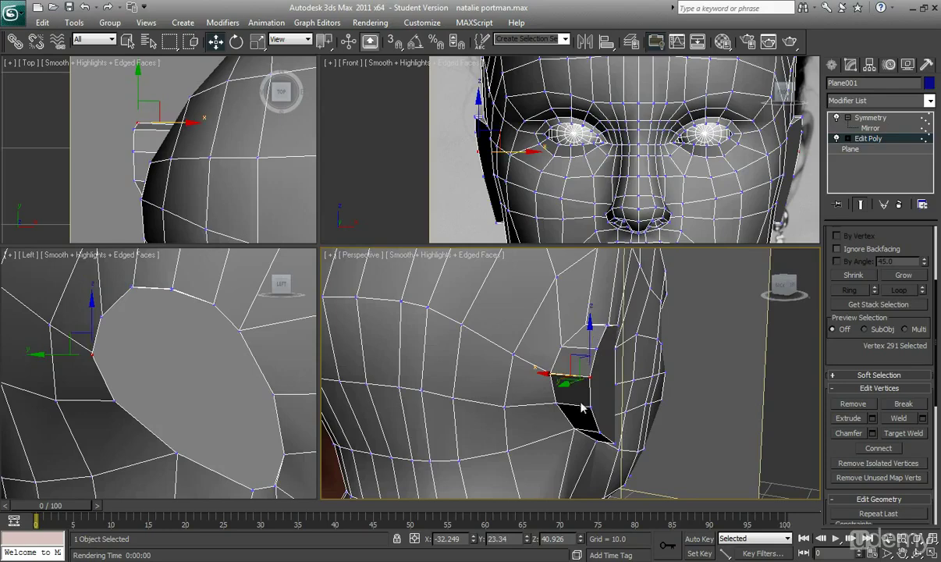
{"action": "middle_click_drag", "start_coordinate": [577, 348], "coordinate": [537, 380], "text": "alt"}
{"action": "scroll", "coordinate": [480, 396], "scroll_direction": "up", "scroll_amount": 3}
{"action": "scroll", "coordinate": [537, 381], "scroll_direction": "up", "scroll_amount": 3}
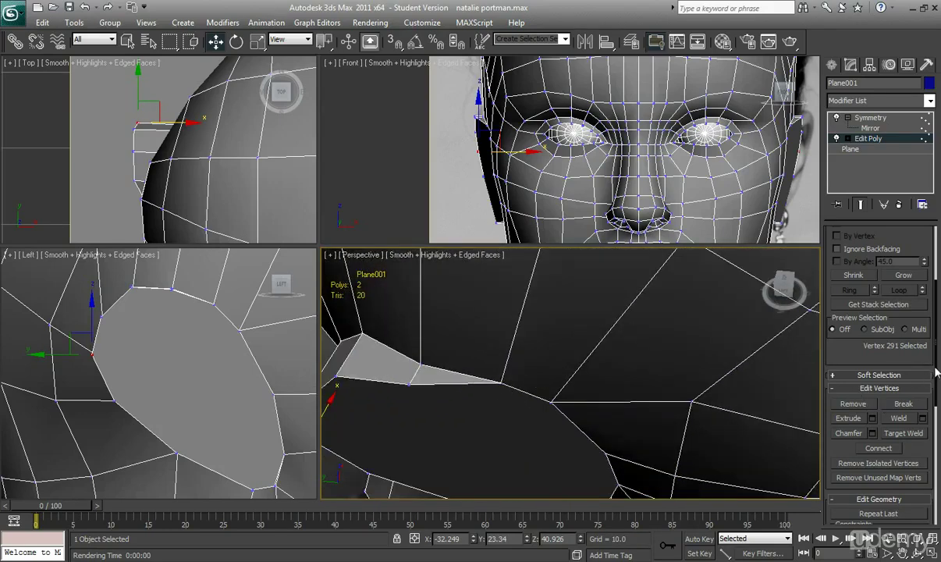
{"action": "scroll", "coordinate": [936, 372], "scroll_direction": "down", "scroll_amount": 1}
{"action": "scroll", "coordinate": [936, 365], "scroll_direction": "up", "scroll_amount": 3}
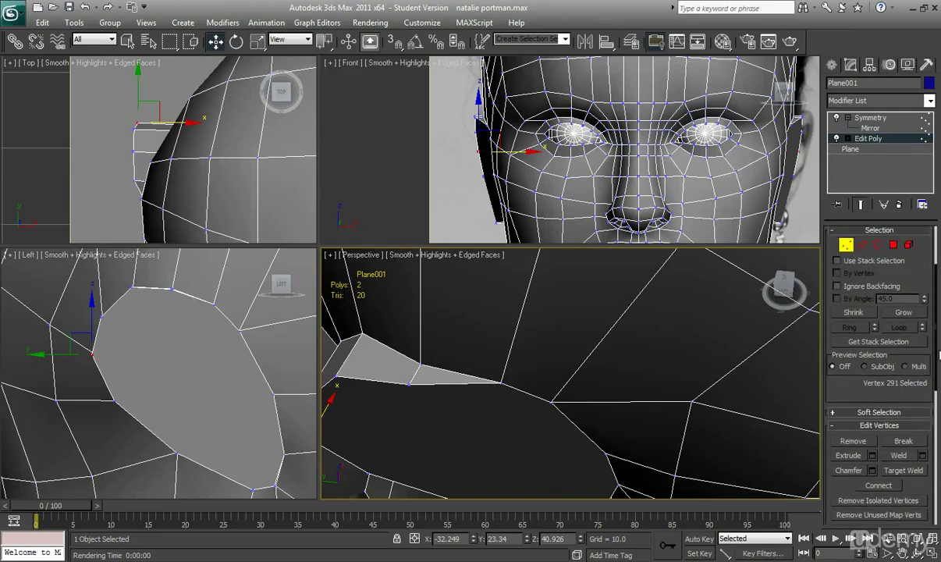
{"action": "scroll", "coordinate": [919, 337], "scroll_direction": "up", "scroll_amount": 3}
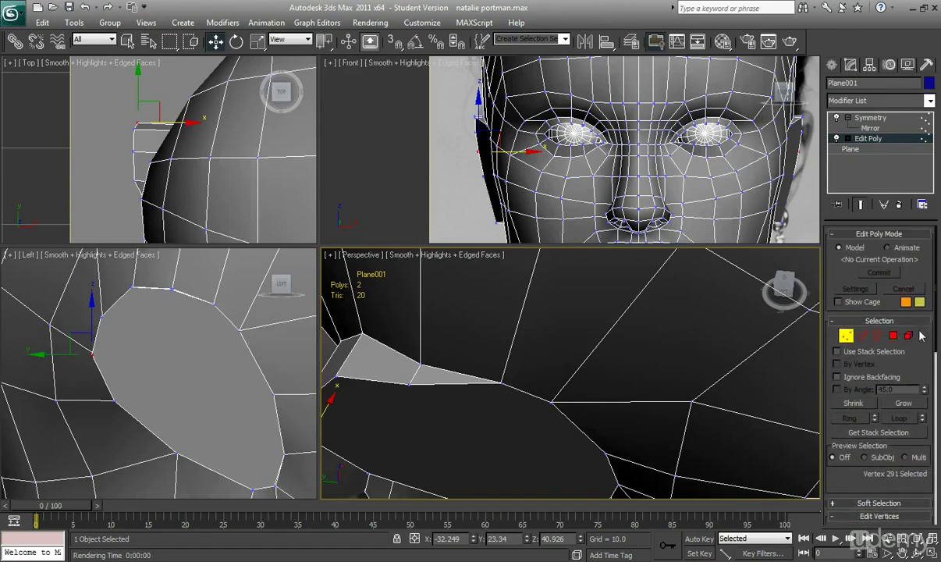
{"action": "left_click", "coordinate": [893, 335]}
{"action": "middle_click_drag", "start_coordinate": [437, 427], "coordinate": [461, 412]}
{"action": "middle_click_drag", "start_coordinate": [460, 412], "coordinate": [537, 380], "text": "alt"}
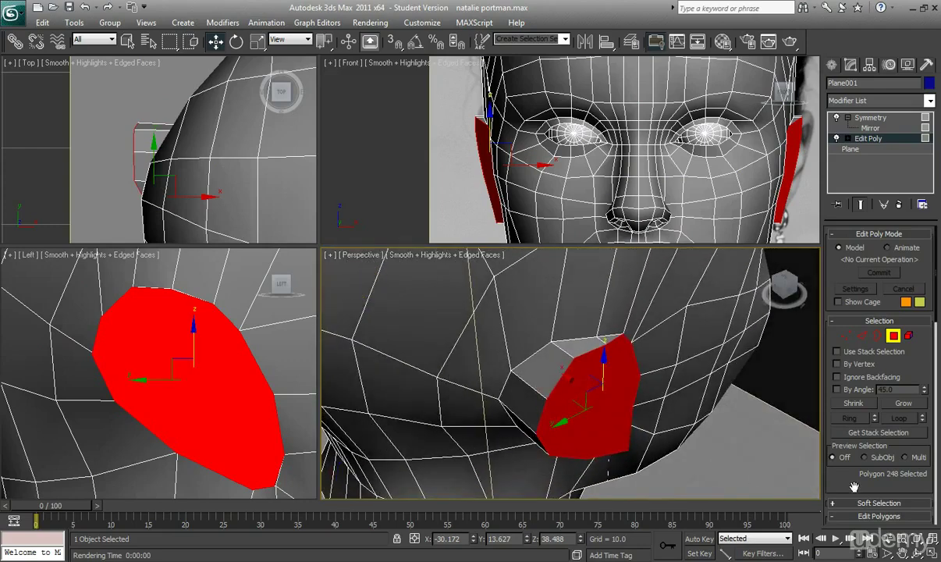
{"action": "scroll", "coordinate": [854, 487], "scroll_direction": "down", "scroll_amount": 3}
{"action": "left_click", "coordinate": [872, 445]}
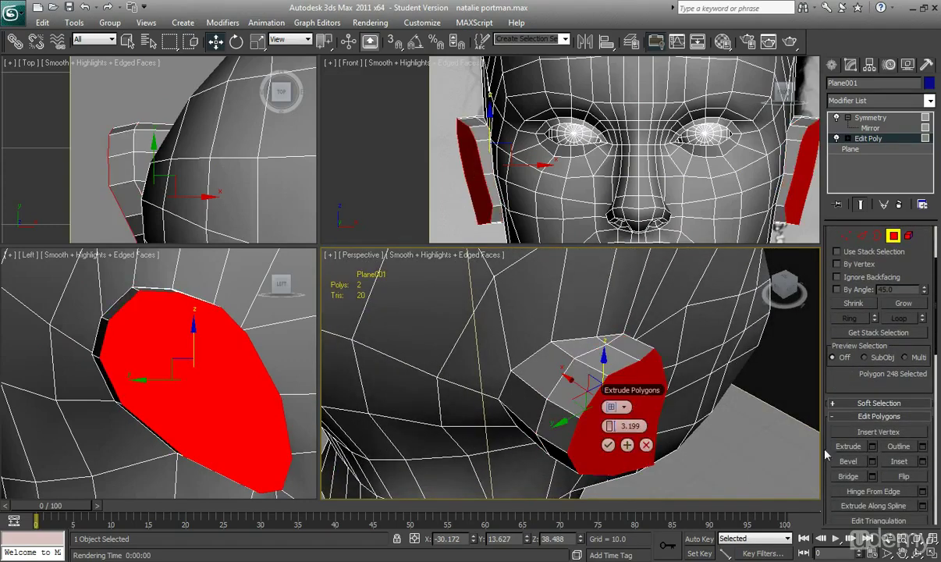
{"action": "mouse_move", "coordinate": [603, 426]}
{"action": "left_mouse_down"}
{"action": "mouse_move", "coordinate": [595, 426]}
{"action": "mouse_move", "coordinate": [607, 442]}
{"action": "mouse_move", "coordinate": [611, 427]}
{"action": "left_mouse_up"}
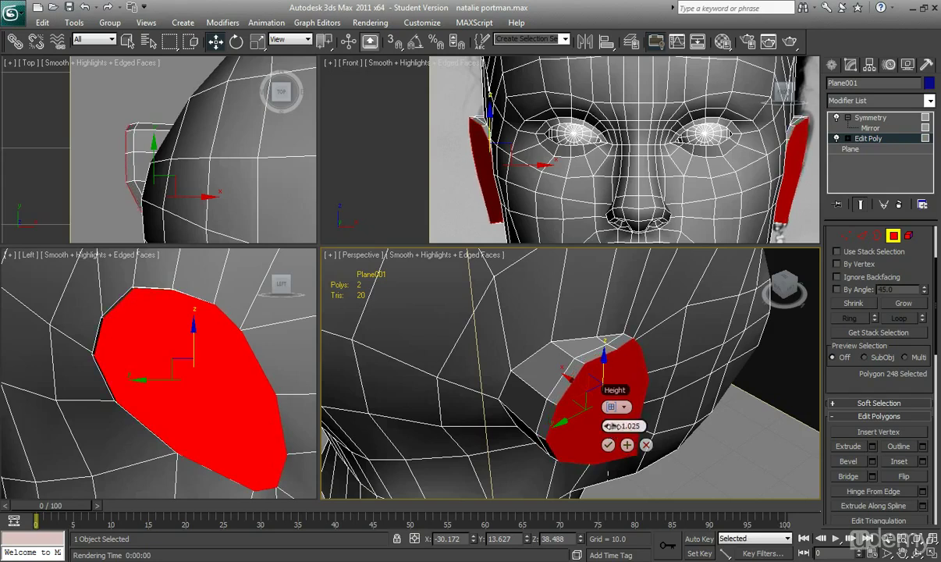
{"action": "left_click", "coordinate": [646, 444]}
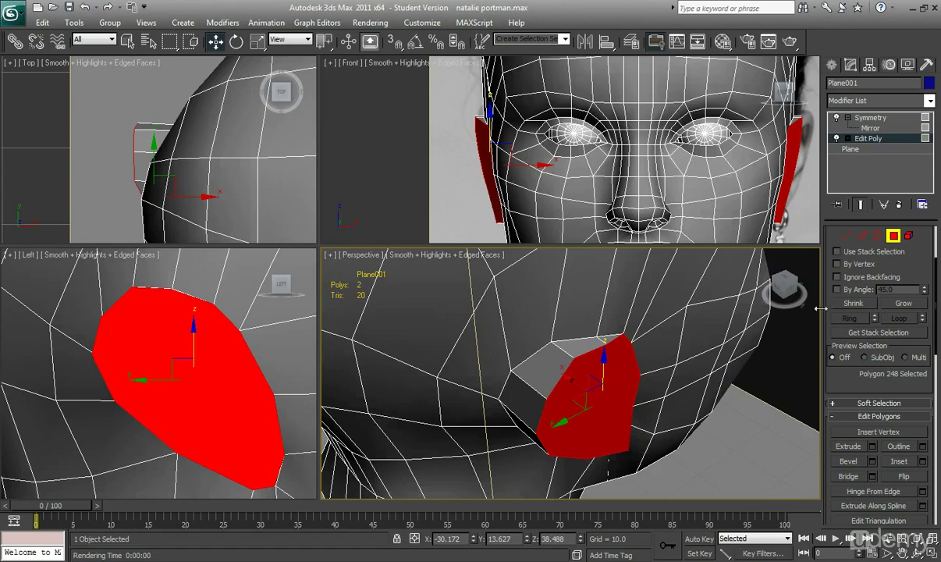
Step: Select the ten crosswise edges around the ear base's side wall and connect them with a new edge loop
{"action": "key", "text": "2"}
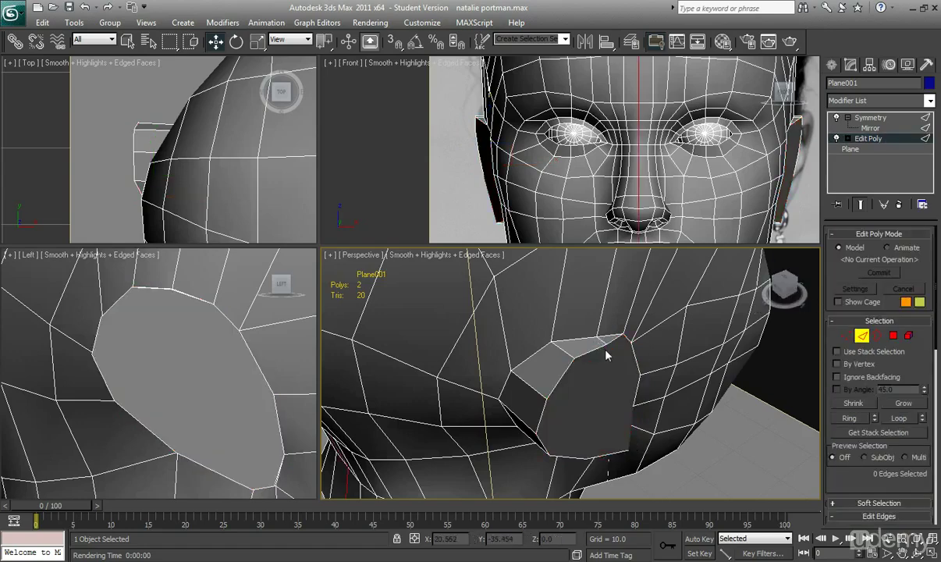
{"action": "middle_click_drag", "start_coordinate": [606, 351], "coordinate": [618, 368], "text": "alt"}
{"action": "left_click", "coordinate": [615, 364]}
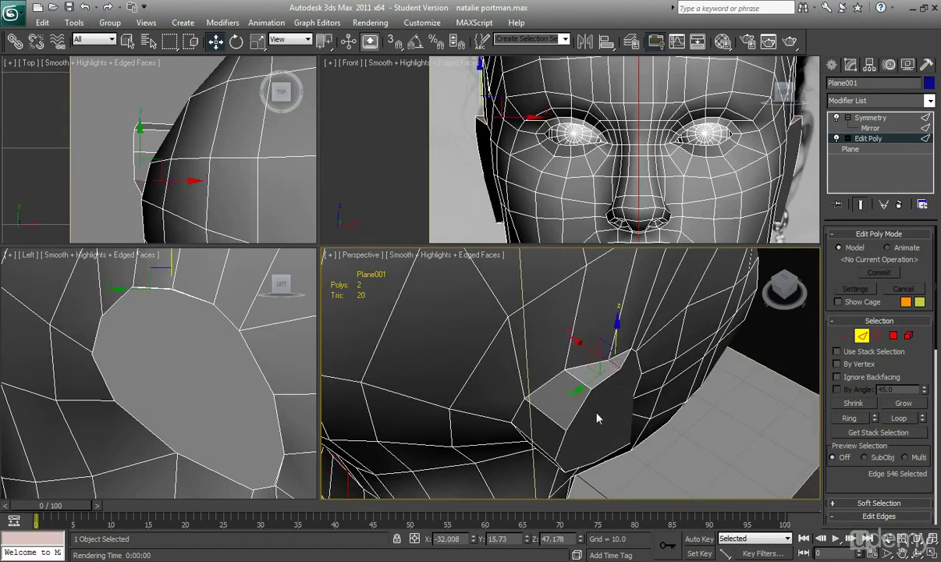
{"action": "left_click", "coordinate": [574, 377], "text": "ctrl"}
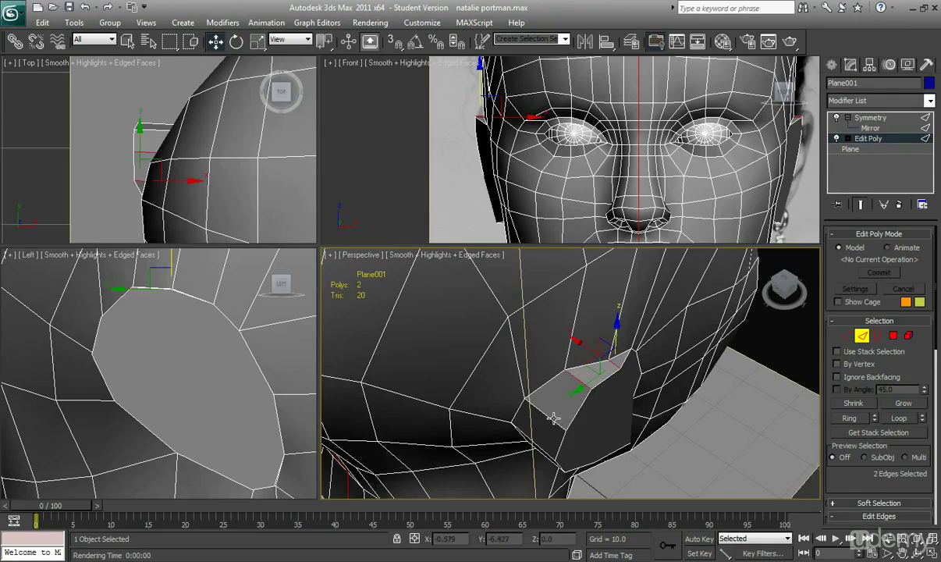
{"action": "middle_click_drag", "start_coordinate": [553, 419], "coordinate": [587, 341], "text": "alt"}
{"action": "left_click", "coordinate": [587, 340], "text": "ctrl"}
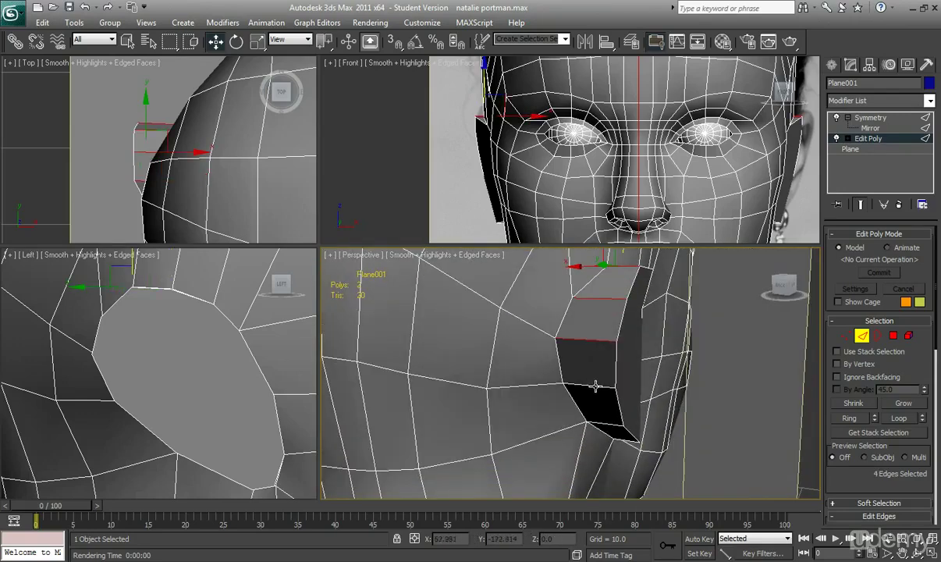
{"action": "mouse_move", "coordinate": [594, 386]}
{"action": "middle_mouse_down", "text": "alt"}
{"action": "mouse_move", "coordinate": [569, 359]}
{"action": "mouse_move", "coordinate": [598, 384]}
{"action": "mouse_move", "coordinate": [568, 374]}
{"action": "mouse_move", "coordinate": [619, 452]}
{"action": "mouse_move", "coordinate": [589, 396]}
{"action": "middle_mouse_up", "text": "alt"}
{"action": "left_click", "coordinate": [560, 373], "text": "ctrl"}
{"action": "left_click", "coordinate": [585, 373], "text": "ctrl"}
{"action": "left_click", "coordinate": [556, 376], "text": "ctrl"}
{"action": "left_click", "coordinate": [588, 383], "text": "ctrl"}
{"action": "middle_click_drag", "start_coordinate": [713, 430], "coordinate": [593, 390], "text": "alt"}
{"action": "scroll", "coordinate": [903, 477], "scroll_direction": "down", "scroll_amount": 3}
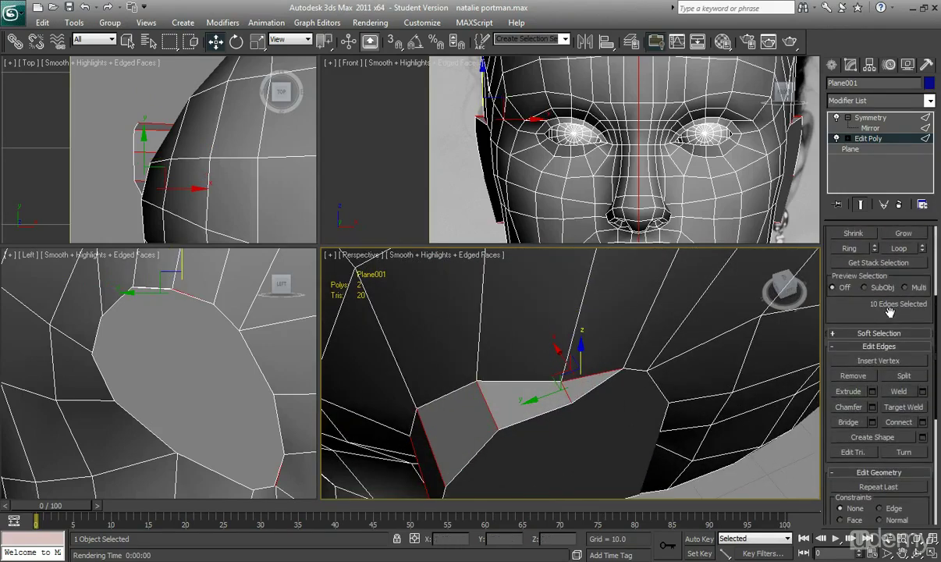
{"action": "left_click", "coordinate": [906, 421]}
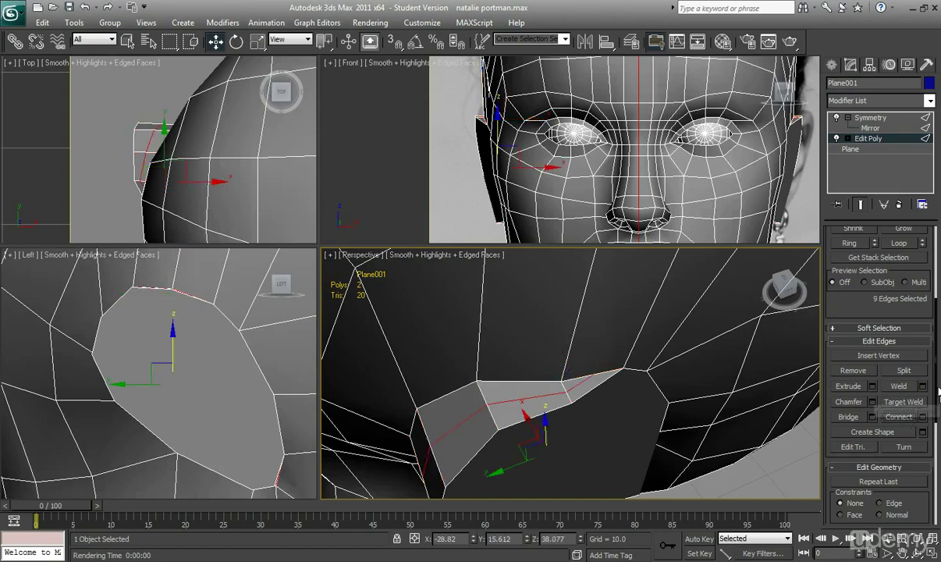
Step: Target-weld the new loop's end vertex at the upper front of the ear base to the adjacent corner vertex on the head
{"action": "scroll", "coordinate": [858, 292], "scroll_direction": "up", "scroll_amount": 3}
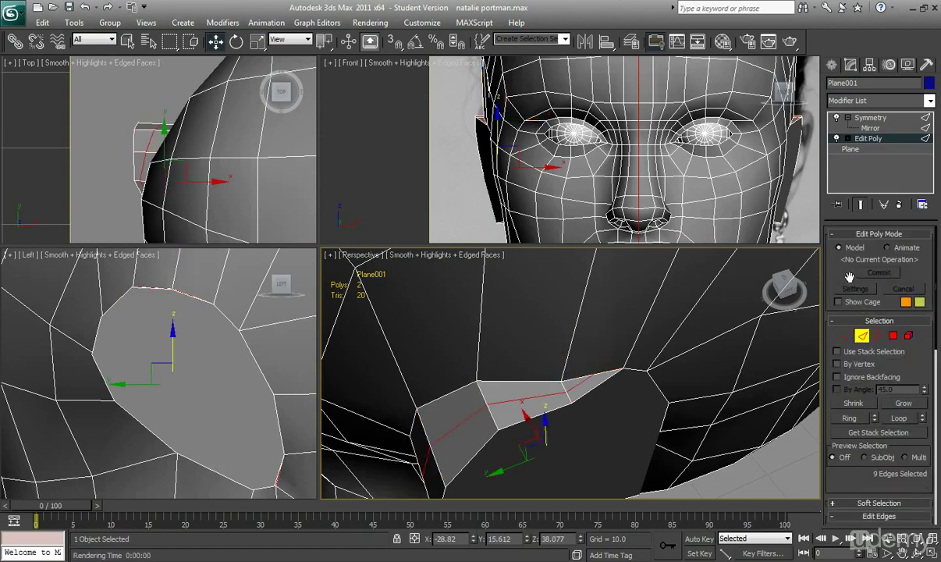
{"action": "left_click", "coordinate": [846, 335]}
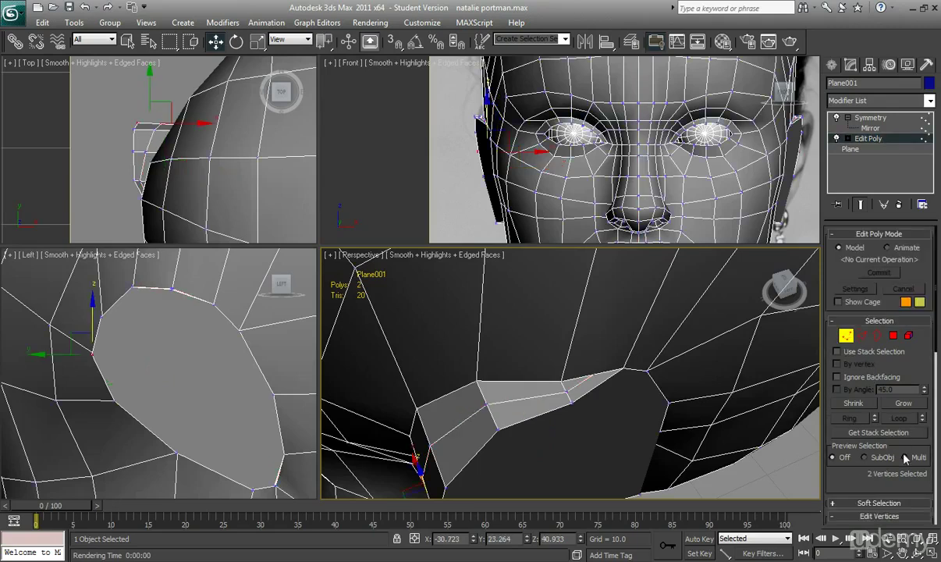
{"action": "scroll", "coordinate": [908, 486], "scroll_direction": "down", "scroll_amount": 3}
{"action": "left_click", "coordinate": [917, 434]}
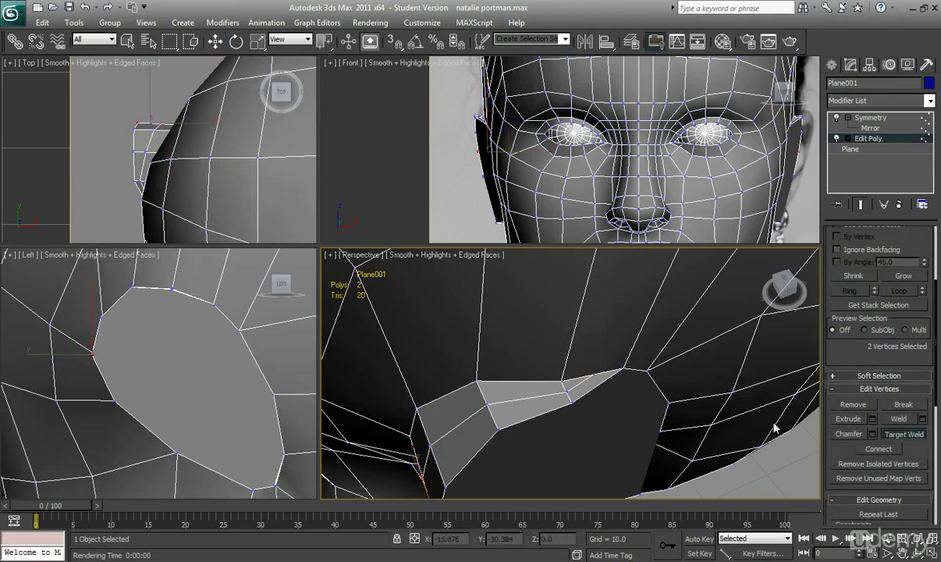
{"action": "left_click", "coordinate": [624, 369]}
{"action": "middle_click_drag", "start_coordinate": [632, 404], "coordinate": [533, 288], "text": "alt"}
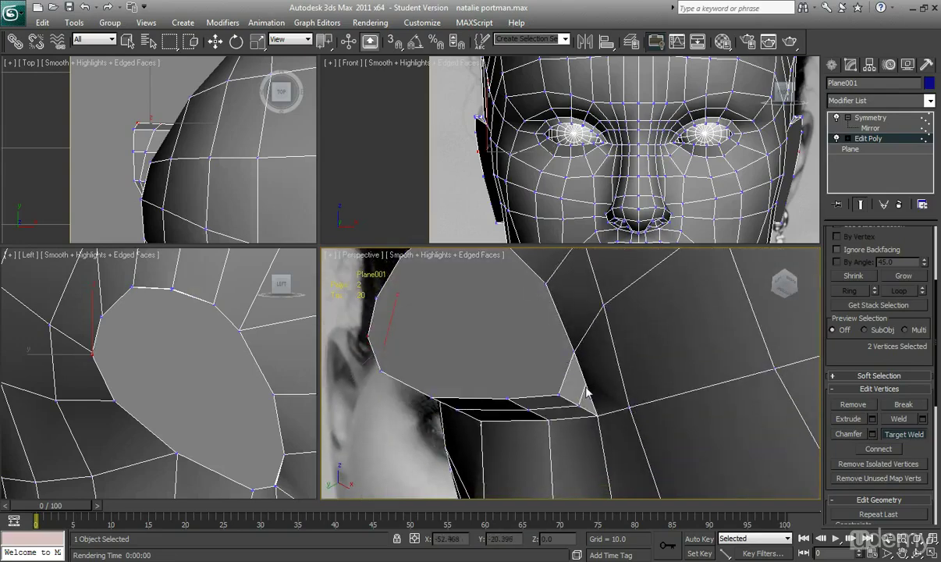
{"action": "left_click", "coordinate": [575, 352]}
{"action": "right_click", "coordinate": [577, 393]}
Step: Examine the ear base from the side, rear and front of the head against the reference photo
{"action": "mouse_move", "coordinate": [566, 392]}
{"action": "middle_mouse_down", "text": "alt"}
{"action": "mouse_move", "coordinate": [679, 417]}
{"action": "mouse_move", "coordinate": [684, 436]}
{"action": "mouse_move", "coordinate": [630, 387]}
{"action": "mouse_move", "coordinate": [600, 433]}
{"action": "mouse_move", "coordinate": [552, 429]}
{"action": "mouse_move", "coordinate": [514, 395]}
{"action": "mouse_move", "coordinate": [578, 397]}
{"action": "middle_mouse_up", "text": "alt"}
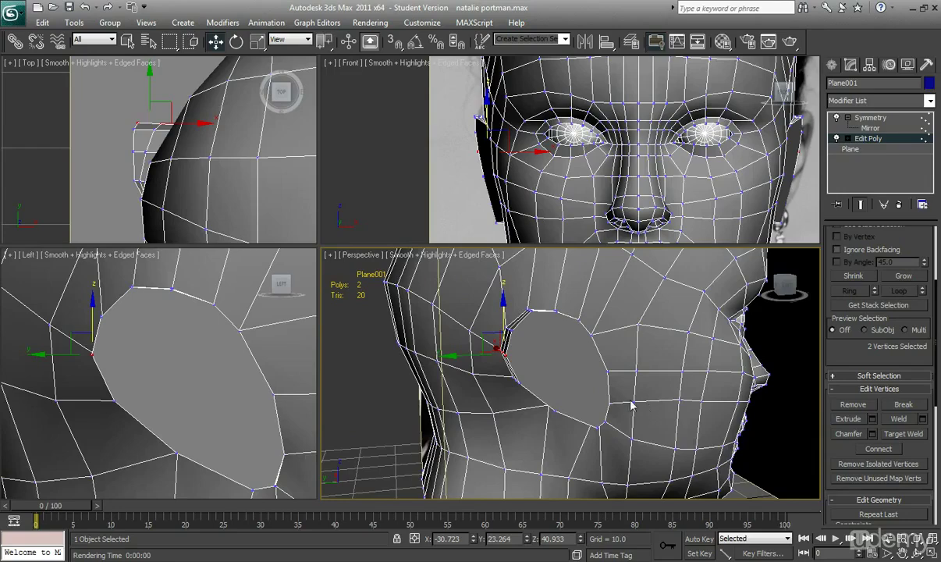
{"action": "middle_click_drag", "start_coordinate": [617, 399], "coordinate": [503, 373], "text": "alt"}
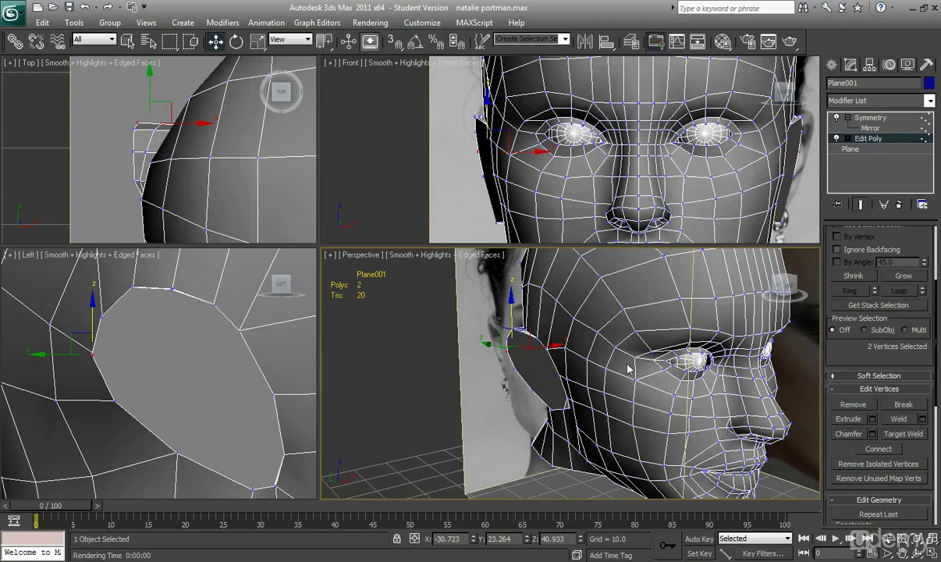
{"action": "middle_click_drag", "start_coordinate": [561, 369], "coordinate": [624, 373], "text": "alt"}
{"action": "scroll", "coordinate": [624, 374], "scroll_direction": "up", "scroll_amount": 3}
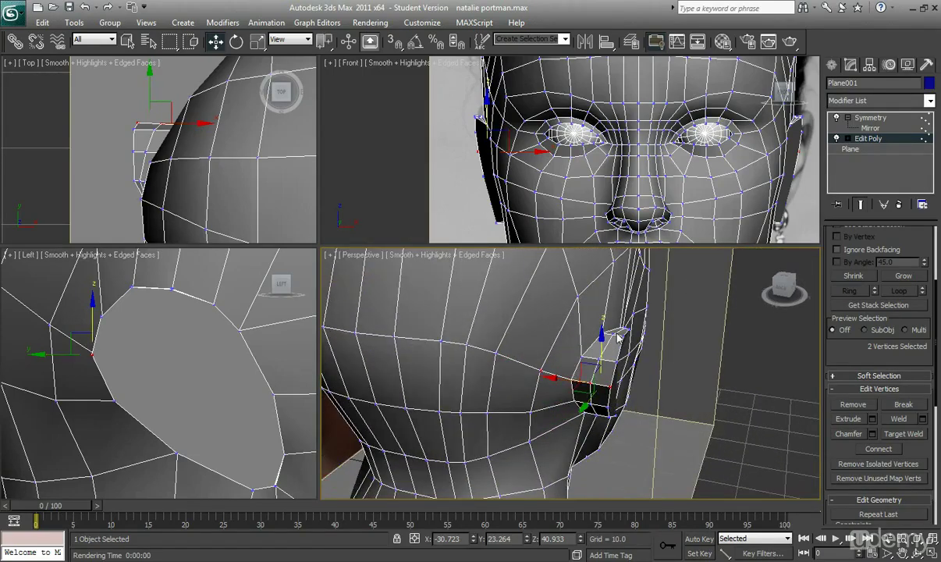
{"action": "middle_click_drag", "start_coordinate": [572, 380], "coordinate": [504, 365], "text": "alt"}
{"action": "scroll", "coordinate": [589, 401], "scroll_direction": "down", "scroll_amount": 5}
{"action": "middle_click_drag", "start_coordinate": [589, 402], "coordinate": [505, 458], "text": "alt"}
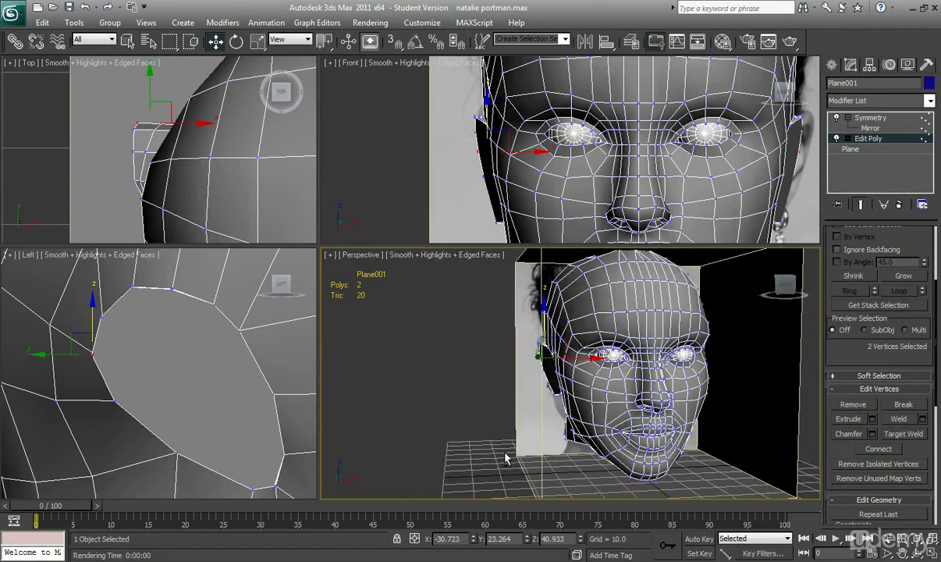